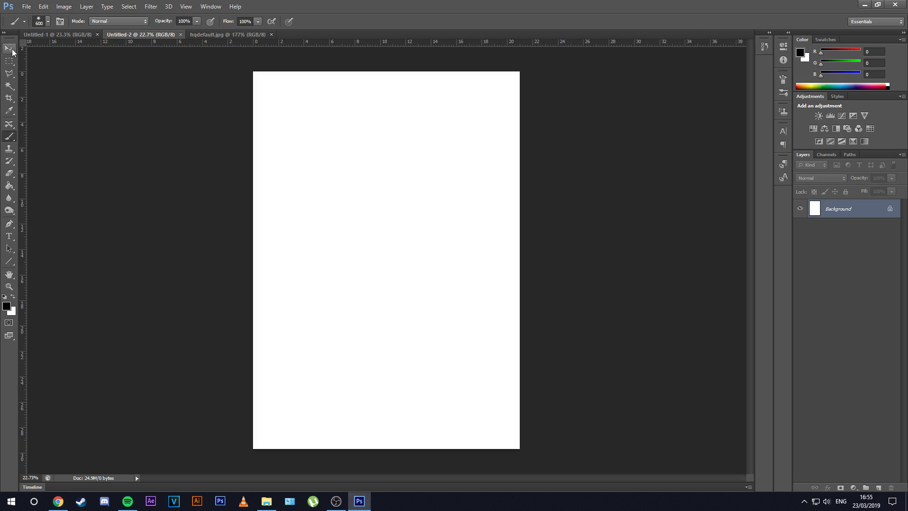
- Switch to Chrome and look through the recently added fonts and font categories on the DaFont home page
{"action": "left_click", "coordinate": [9, 50]}
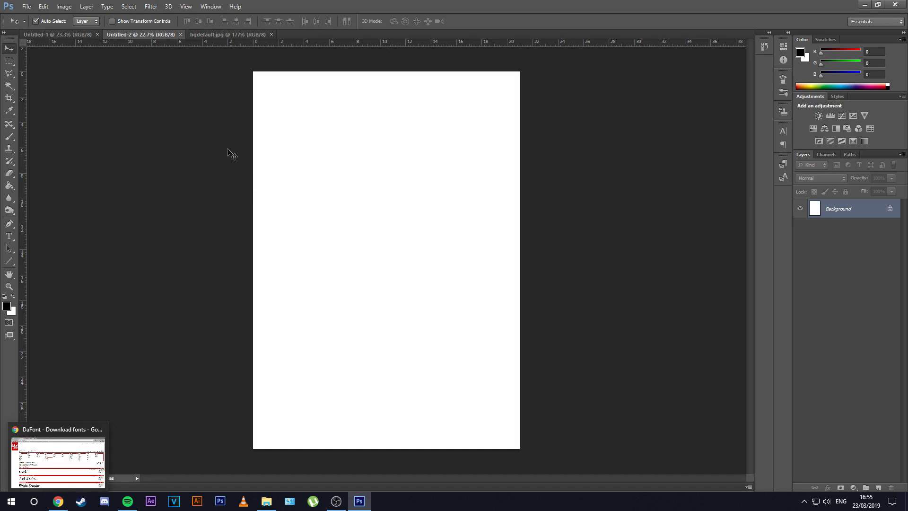
{"action": "left_click", "coordinate": [58, 502]}
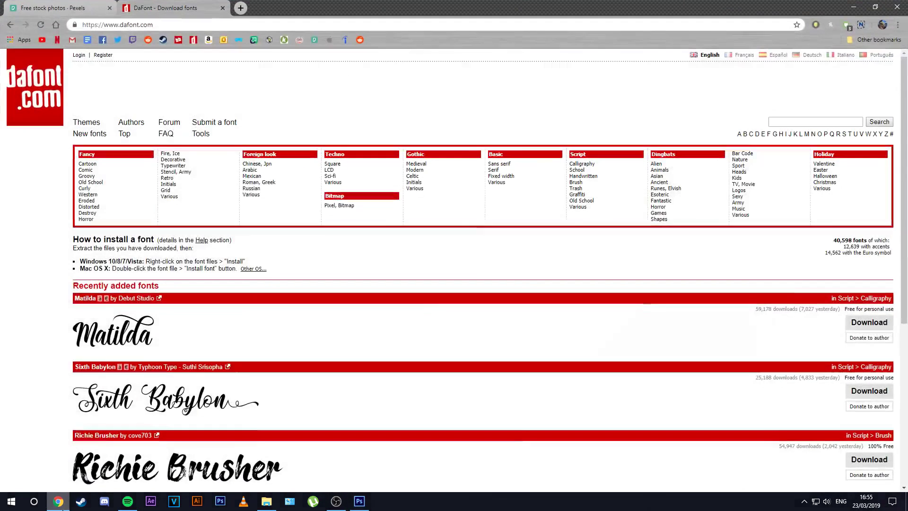
{"action": "left_click_drag", "start_coordinate": [120, 25], "coordinate": [147, 26]}
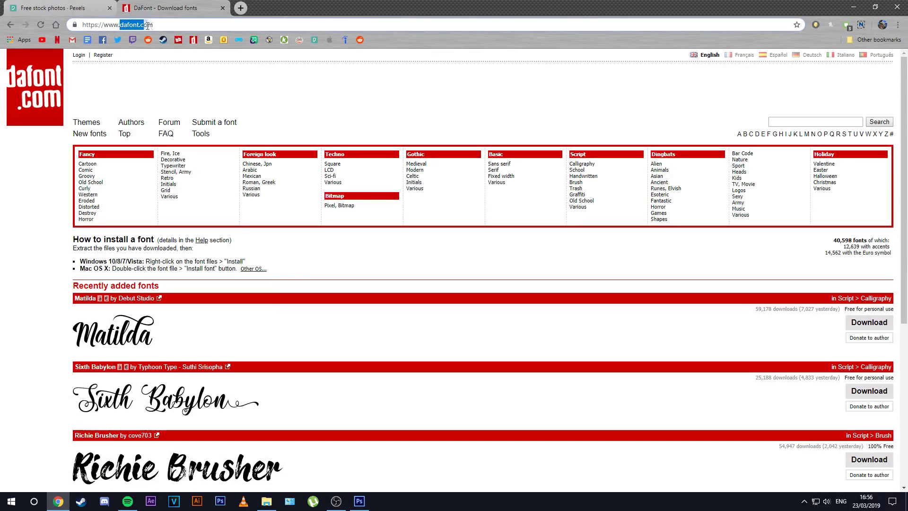
{"action": "left_click", "coordinate": [167, 25]}
{"action": "scroll", "coordinate": [103, 93], "scroll_direction": "down", "scroll_amount": 6}
{"action": "scroll", "coordinate": [185, 293], "scroll_direction": "up", "scroll_amount": 4}
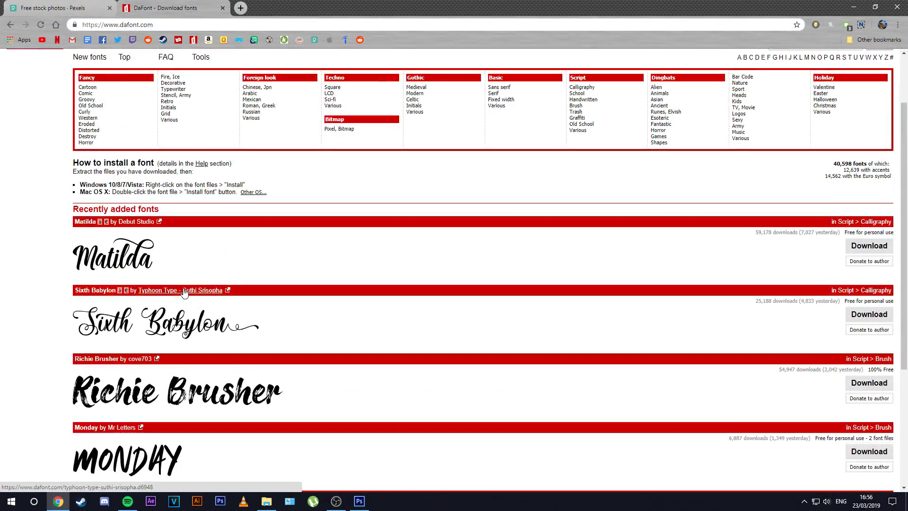
{"action": "scroll", "coordinate": [185, 294], "scroll_direction": "up", "scroll_amount": 2}
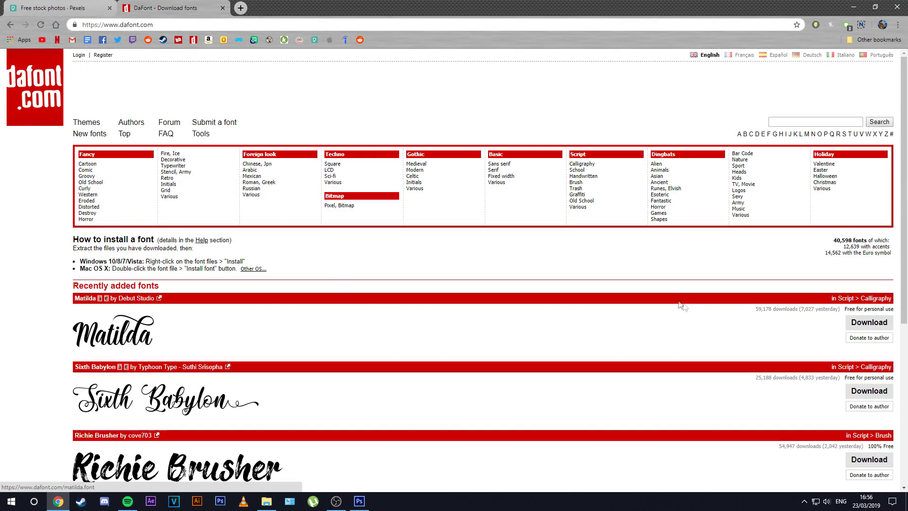
{"action": "scroll", "coordinate": [687, 308], "scroll_direction": "down", "scroll_amount": 3}
{"action": "scroll", "coordinate": [660, 280], "scroll_direction": "up", "scroll_amount": 3}
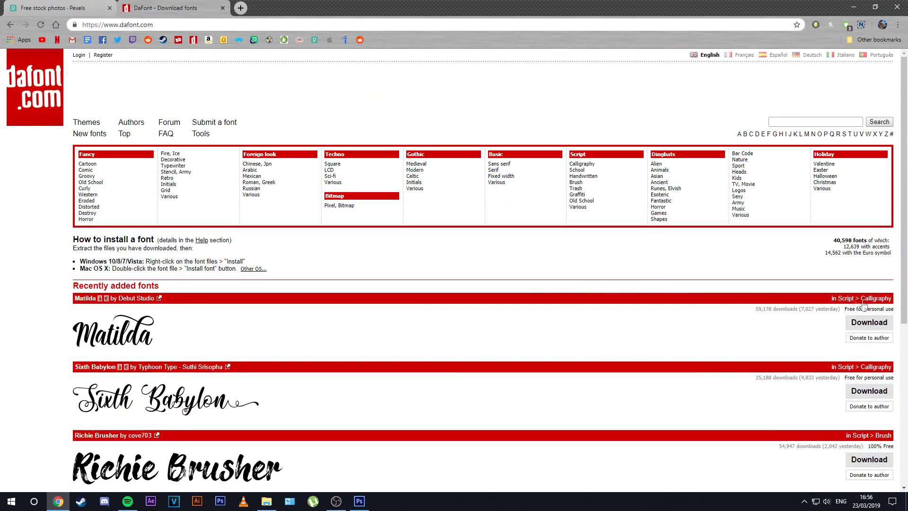
{"action": "scroll", "coordinate": [849, 302], "scroll_direction": "down", "scroll_amount": 1}
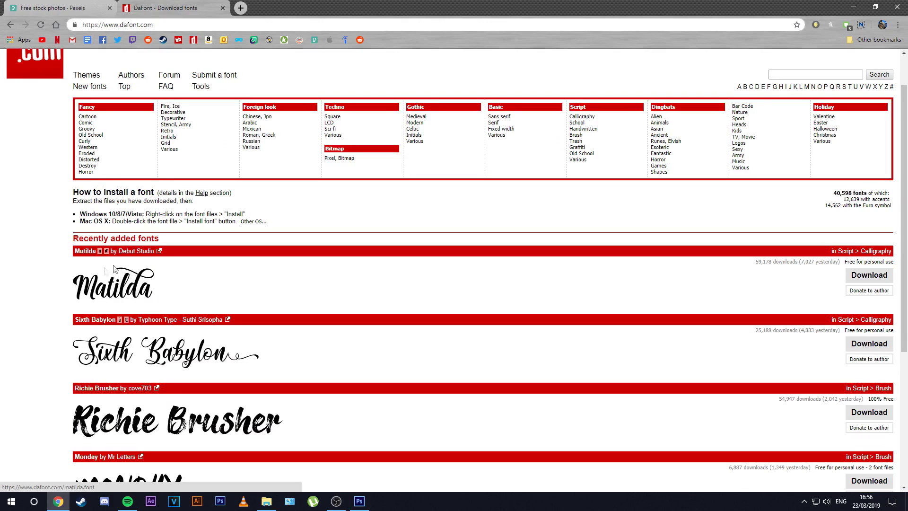
{"action": "scroll", "coordinate": [886, 308], "scroll_direction": "down", "scroll_amount": 2}
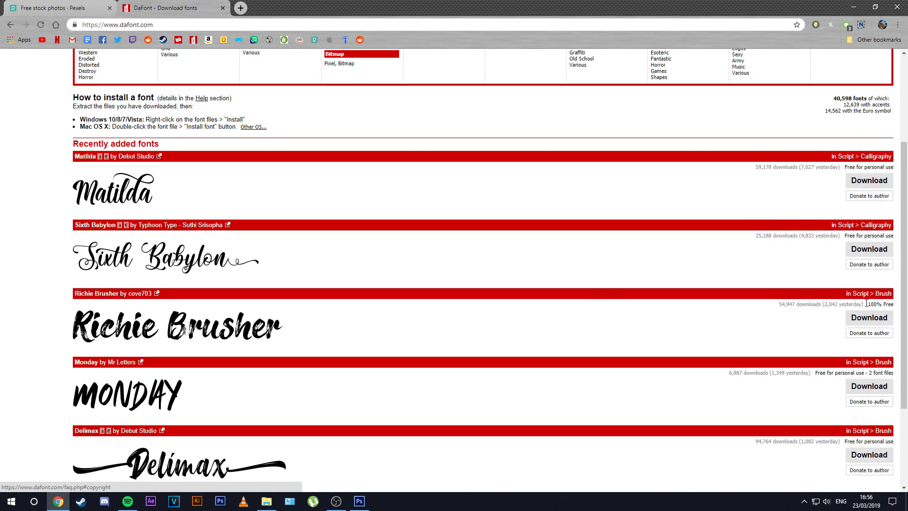
{"action": "scroll", "coordinate": [757, 355], "scroll_direction": "down", "scroll_amount": 3}
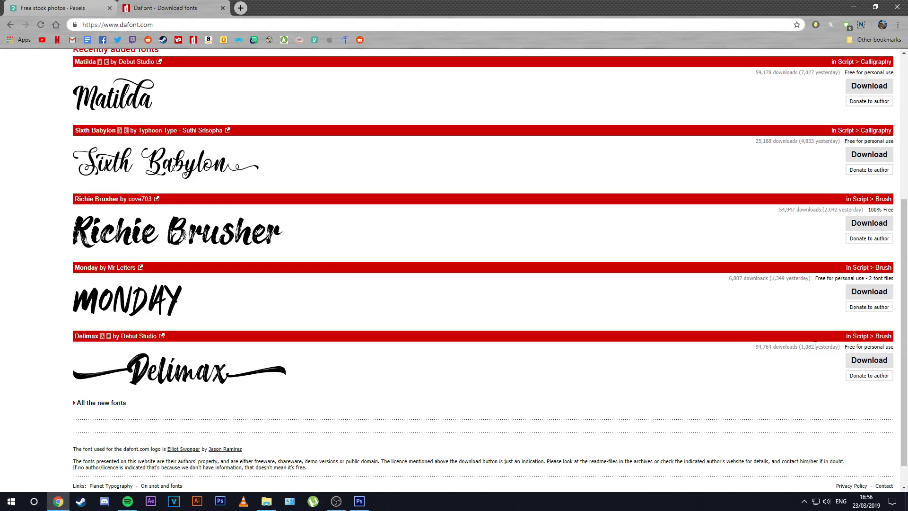
{"action": "scroll", "coordinate": [790, 330], "scroll_direction": "up", "scroll_amount": 5}
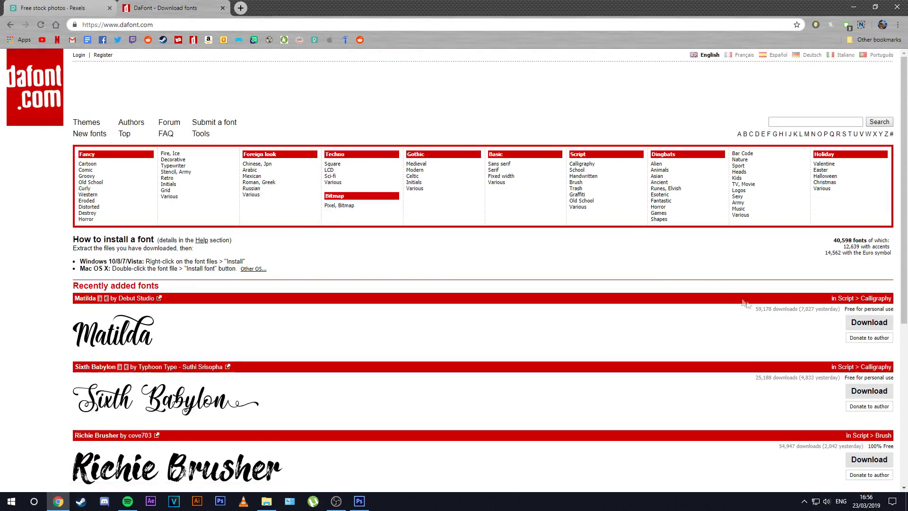
- Open the Script > Calligraphy font category on DaFont
{"action": "left_click", "coordinate": [502, 176]}
{"action": "scroll", "coordinate": [772, 279], "scroll_direction": "down", "scroll_amount": 2}
{"action": "left_click", "coordinate": [583, 69]}
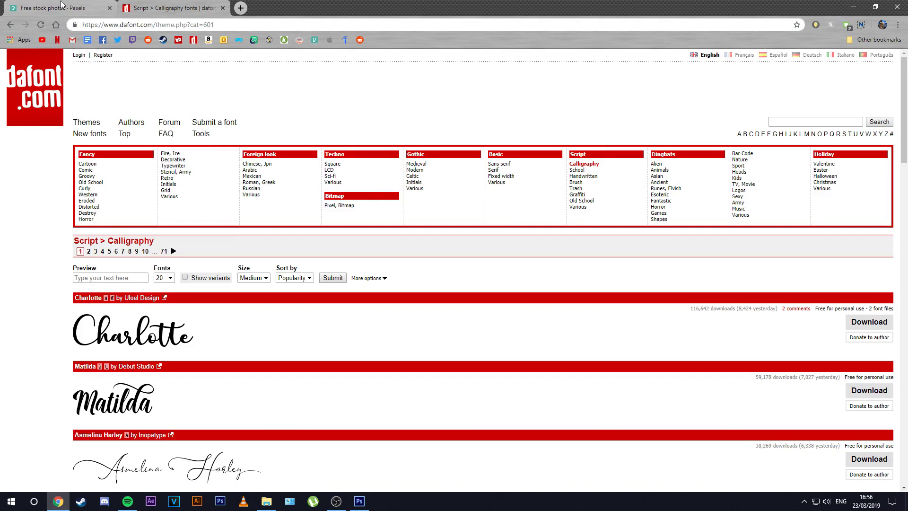
- Browse the free stock photos on Pexels and view the photo of the woman standing behind a green plant
{"action": "key", "text": "ctrl+Tab"}
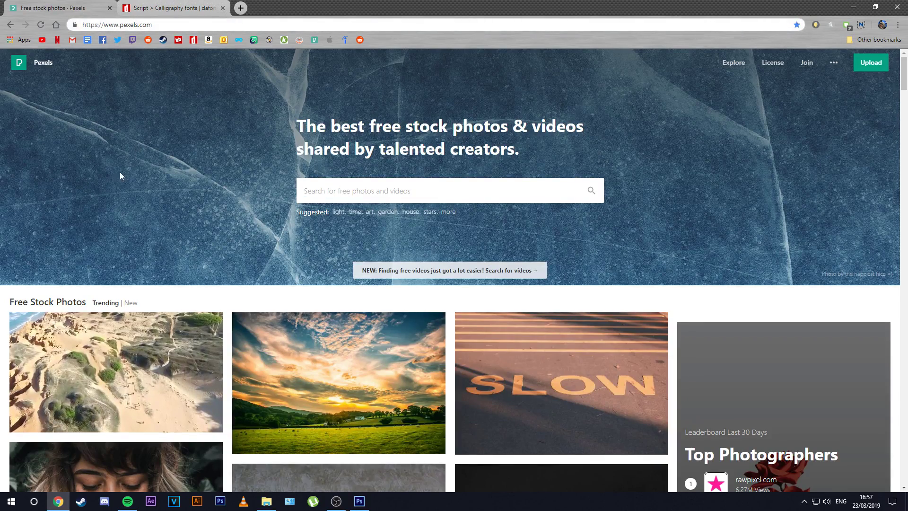
{"action": "scroll", "coordinate": [396, 249], "scroll_direction": "down", "scroll_amount": 1}
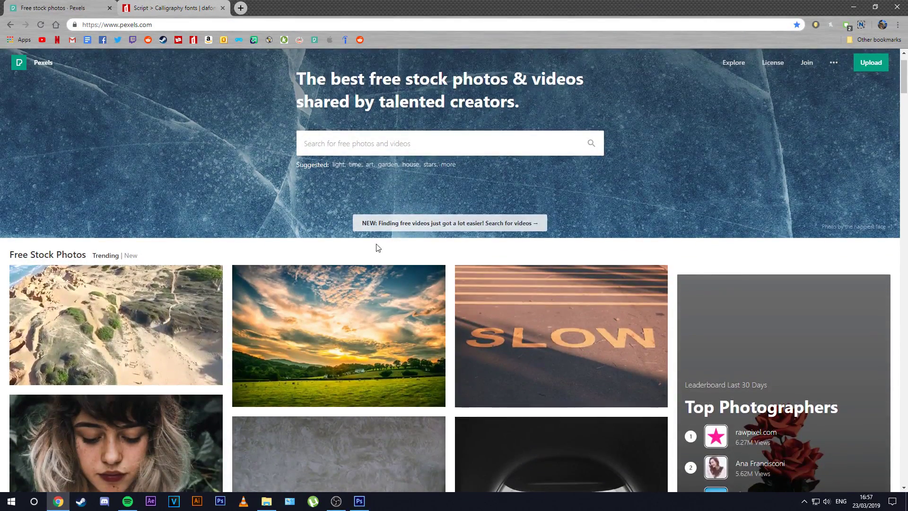
{"action": "scroll", "coordinate": [396, 249], "scroll_direction": "down", "scroll_amount": 2}
{"action": "scroll", "coordinate": [340, 221], "scroll_direction": "down", "scroll_amount": 7}
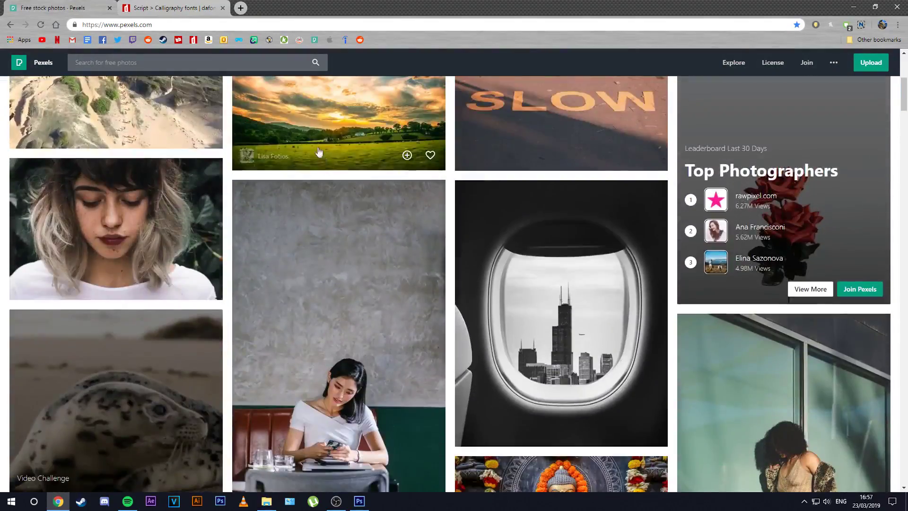
{"action": "scroll", "coordinate": [633, 258], "scroll_direction": "up", "scroll_amount": 2}
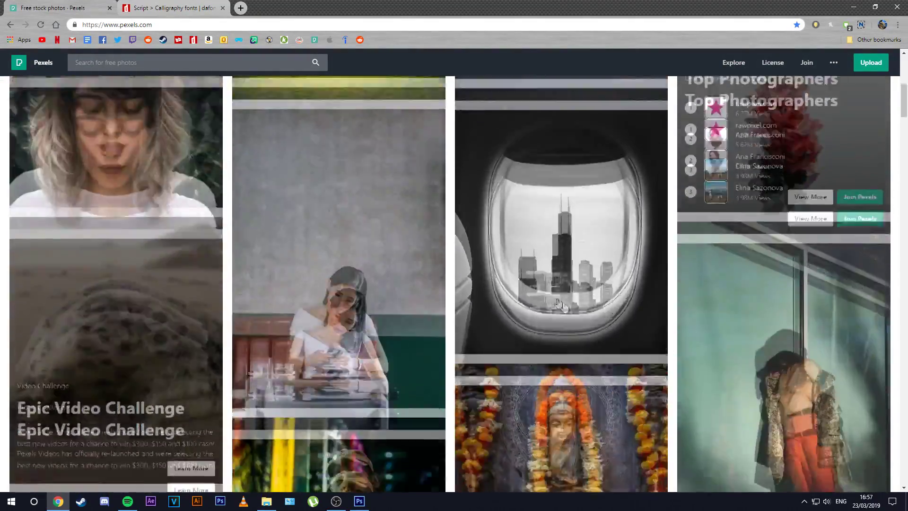
{"action": "scroll", "coordinate": [633, 258], "scroll_direction": "down", "scroll_amount": 10}
{"action": "left_click", "coordinate": [558, 206]}
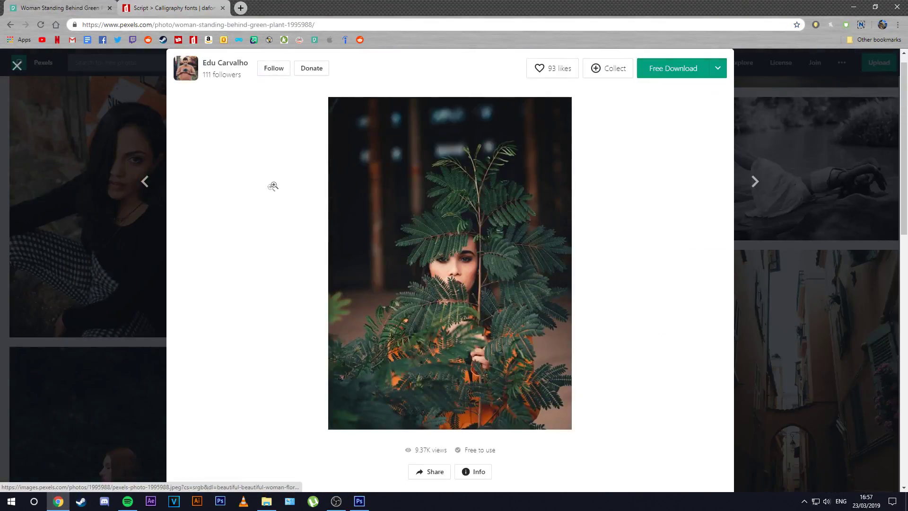
{"action": "left_click", "coordinate": [756, 225]}
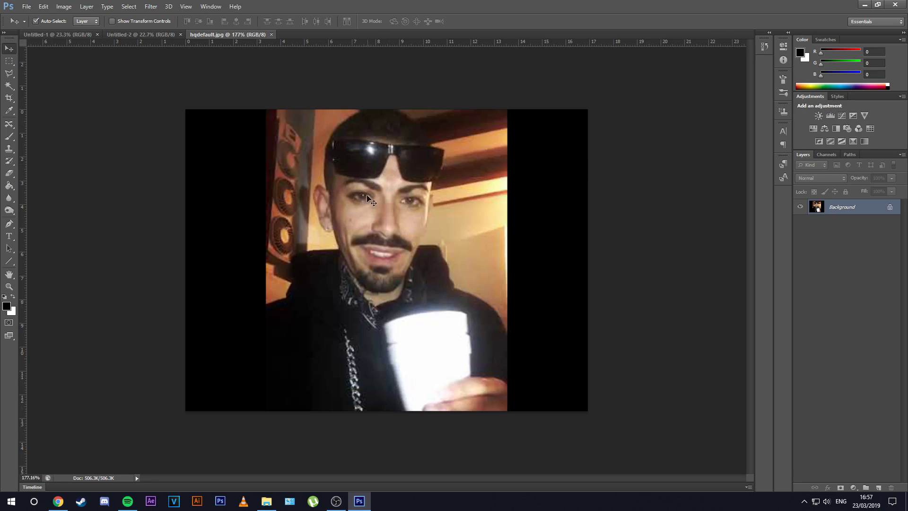
{"action": "scroll", "coordinate": [389, 288], "scroll_direction": "up", "scroll_amount": 3}
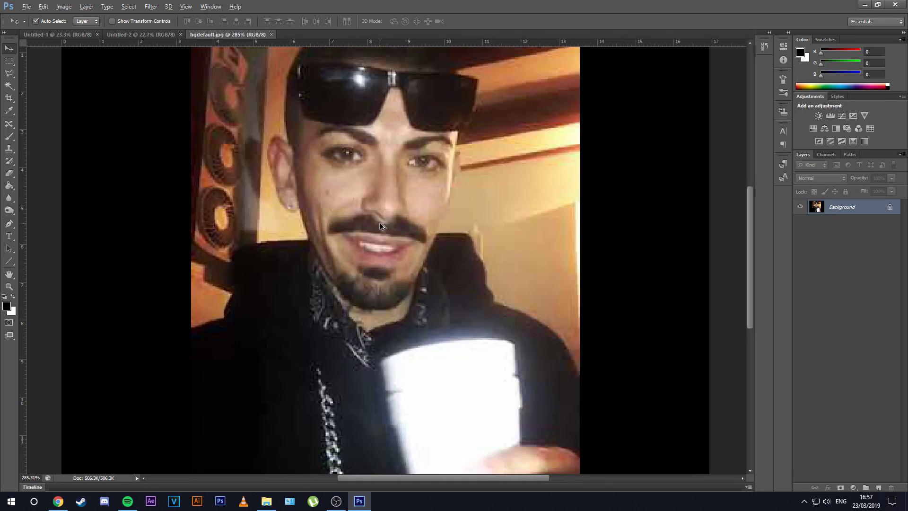
{"action": "scroll", "coordinate": [397, 237], "scroll_direction": "down", "scroll_amount": 2}
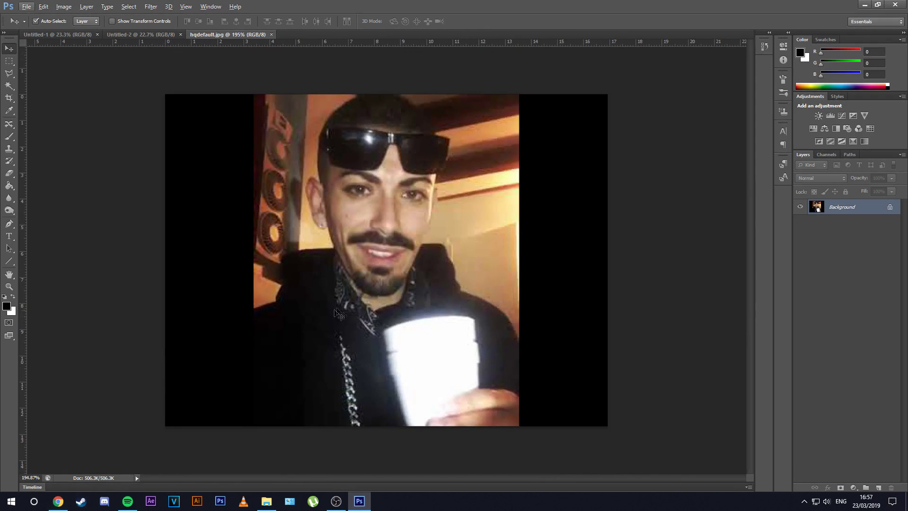
{"action": "left_click", "coordinate": [61, 502]}
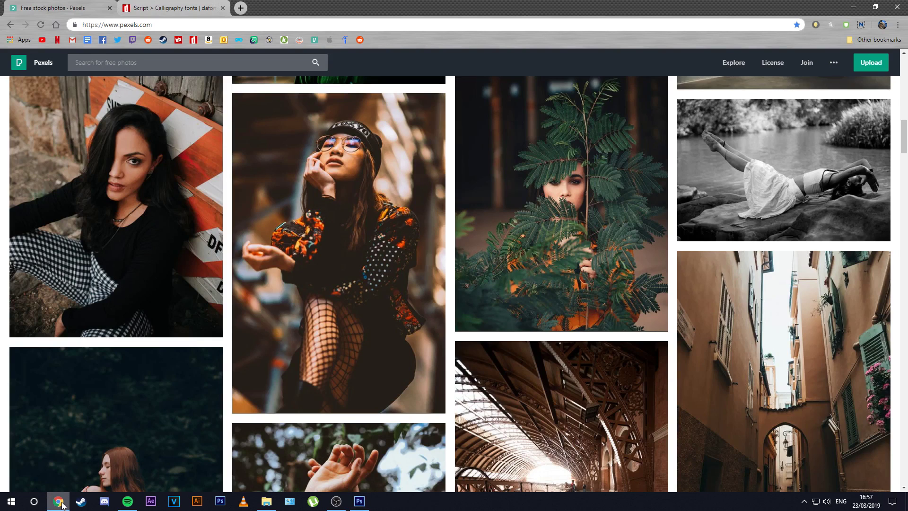
{"action": "left_click", "coordinate": [60, 502]}
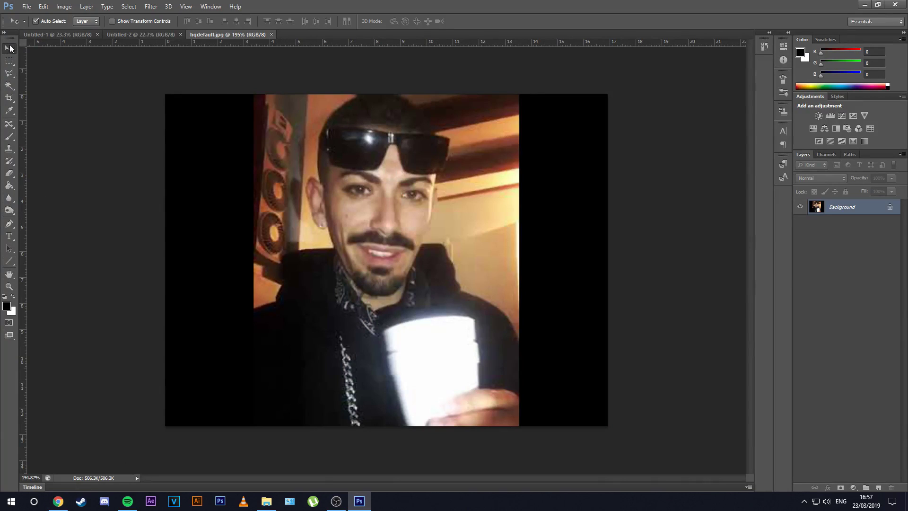
- Try to move the locked Background layer of hqdefault.jpg with the Move tool
{"action": "left_click_drag", "start_coordinate": [338, 162], "coordinate": [295, 102]}
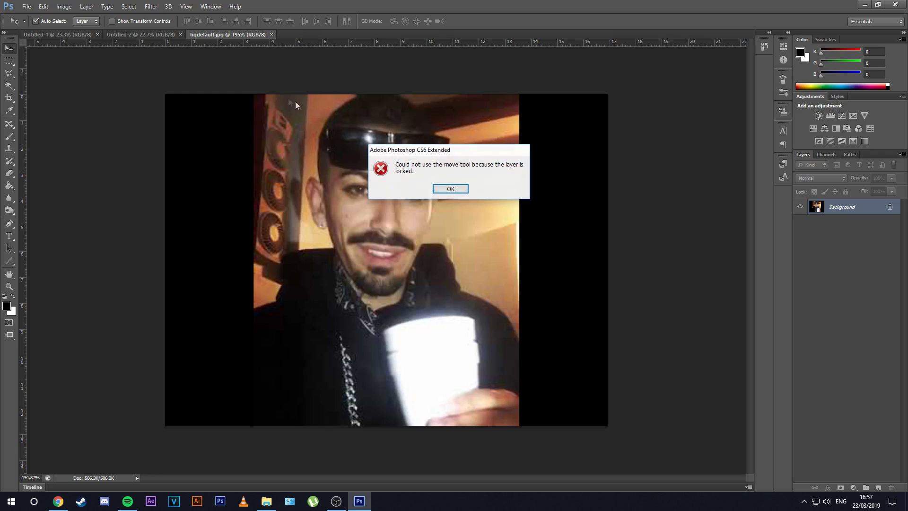
{"action": "left_click", "coordinate": [450, 189]}
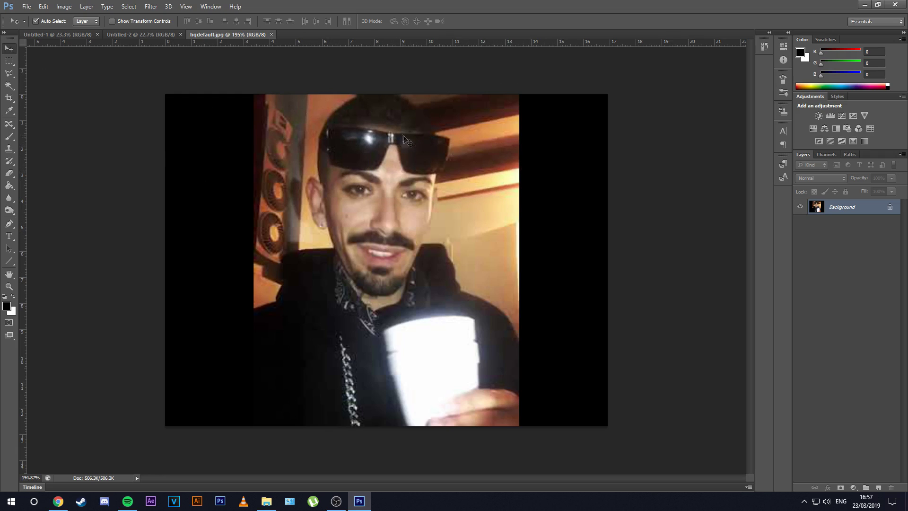
- Copy a rectangular selection around the man's head to a new layer, and hide and show the Background layer
{"action": "left_click", "coordinate": [9, 61]}
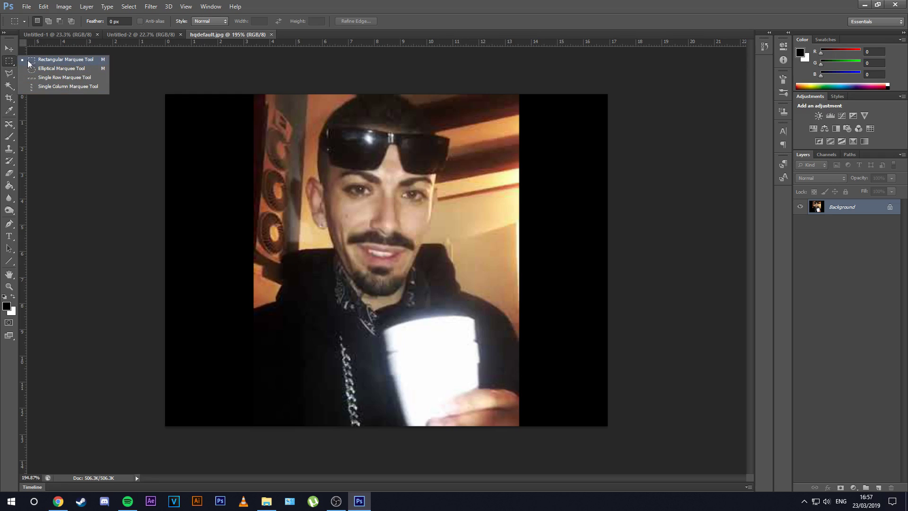
{"action": "left_click", "coordinate": [53, 62]}
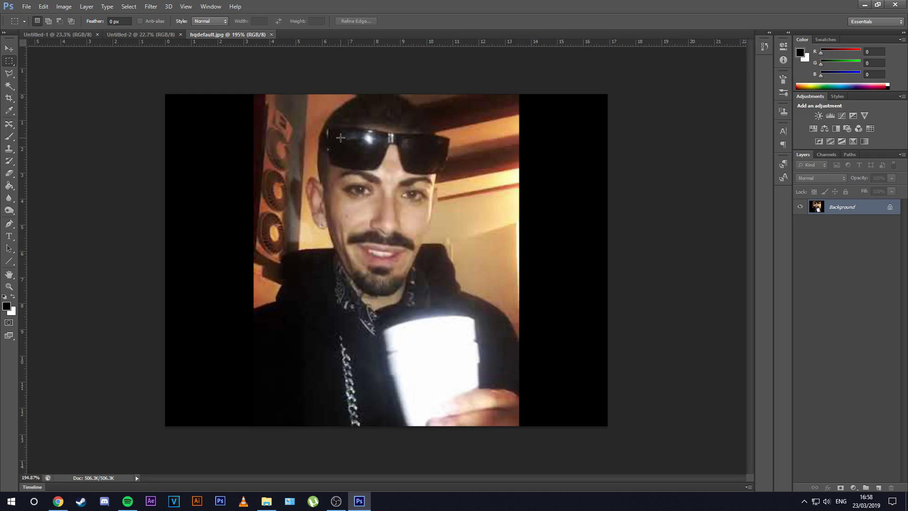
{"action": "left_click_drag", "start_coordinate": [300, 103], "coordinate": [469, 313]}
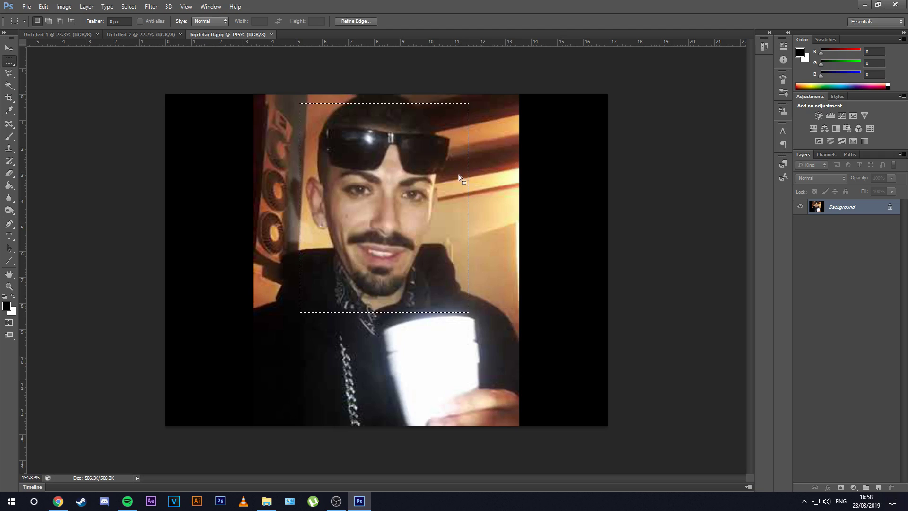
{"action": "key", "text": "ctrl+j"}
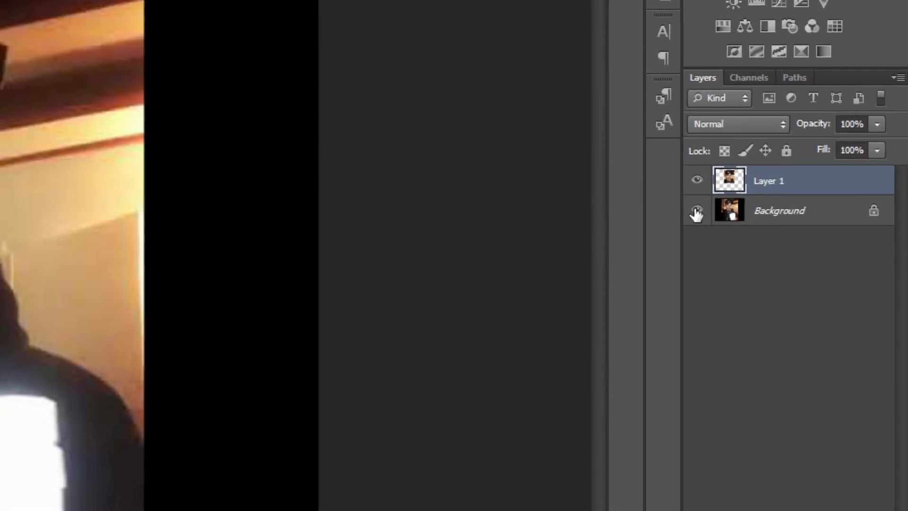
{"action": "left_click", "coordinate": [694, 212]}
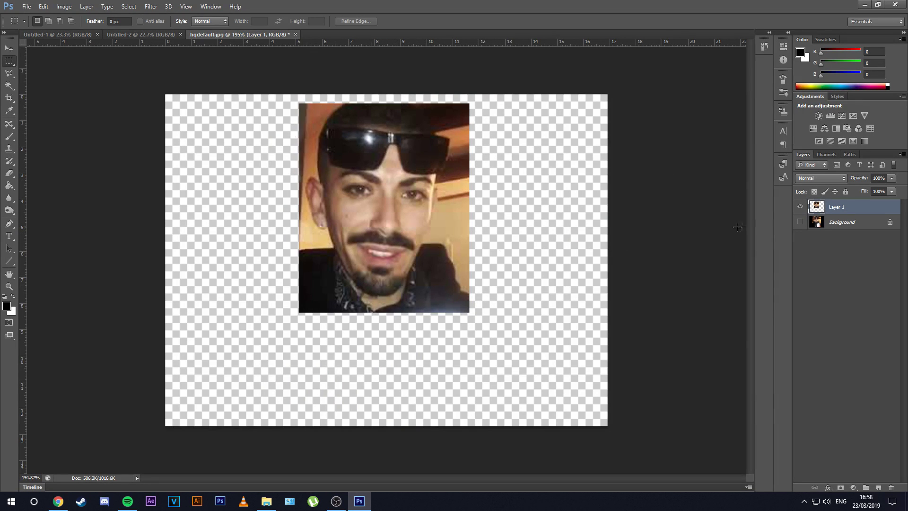
{"action": "left_click", "coordinate": [800, 221]}
- Outline the man with the Polygonal Lasso from the shoulder beside the speakers, along the hood and ear, up to his hair
{"action": "left_click", "coordinate": [9, 73]}
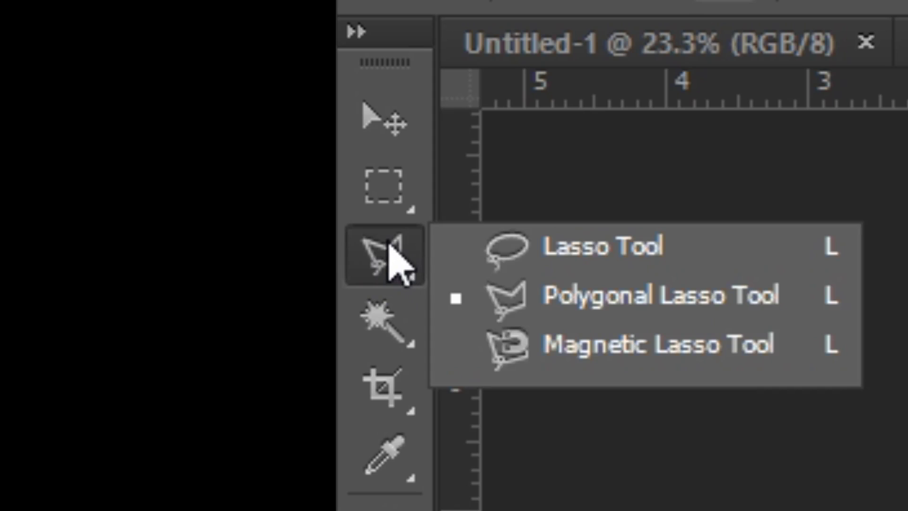
{"action": "left_click", "coordinate": [390, 245]}
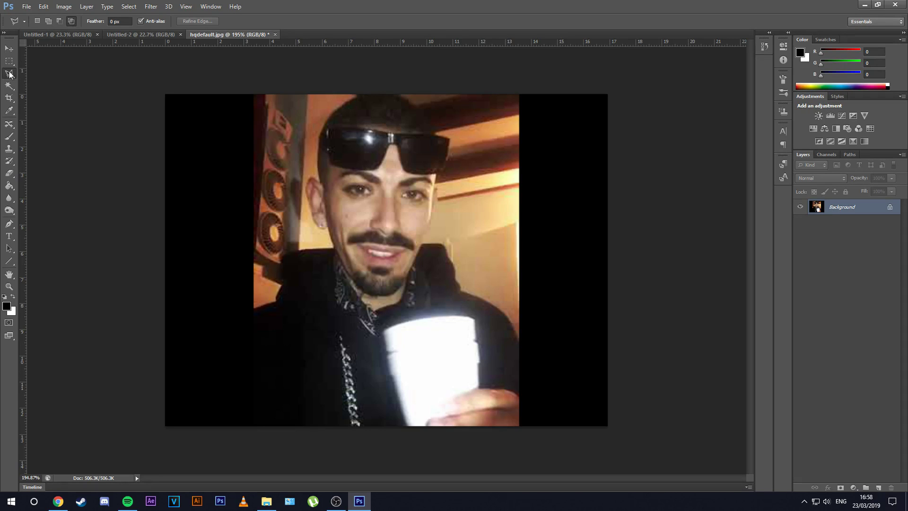
{"action": "scroll", "coordinate": [209, 270], "scroll_direction": "up", "scroll_amount": 4}
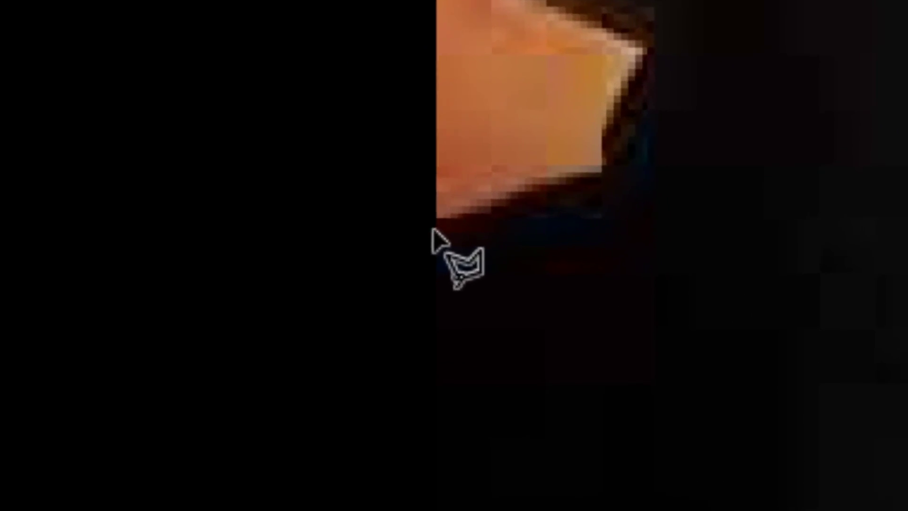
{"action": "left_click", "coordinate": [224, 329]}
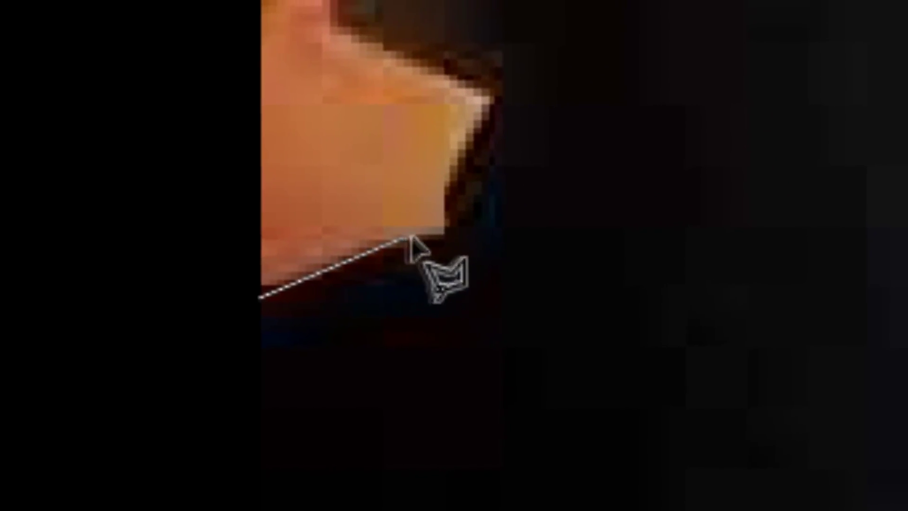
{"action": "left_click", "coordinate": [534, 182]}
{"action": "left_click", "coordinate": [426, 303]}
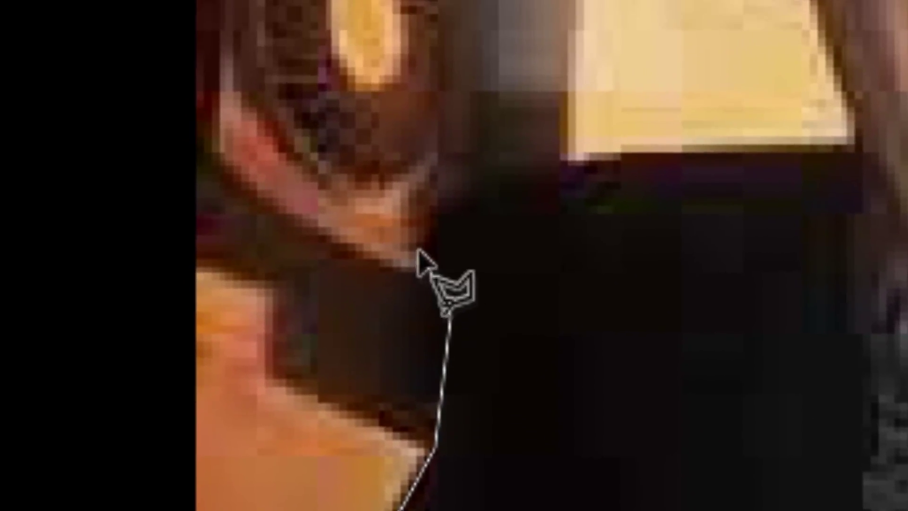
{"action": "left_click", "coordinate": [421, 220]}
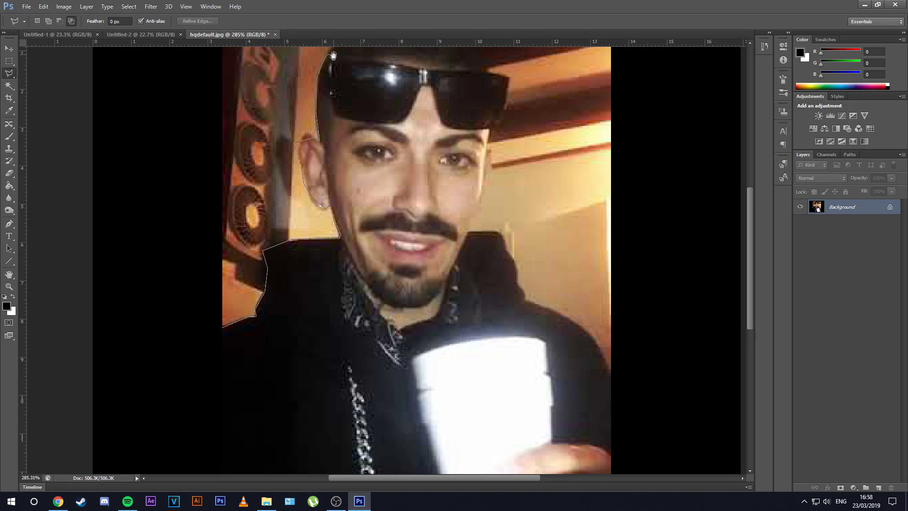
{"action": "left_click_drag", "start_coordinate": [333, 55], "coordinate": [325, 107]}
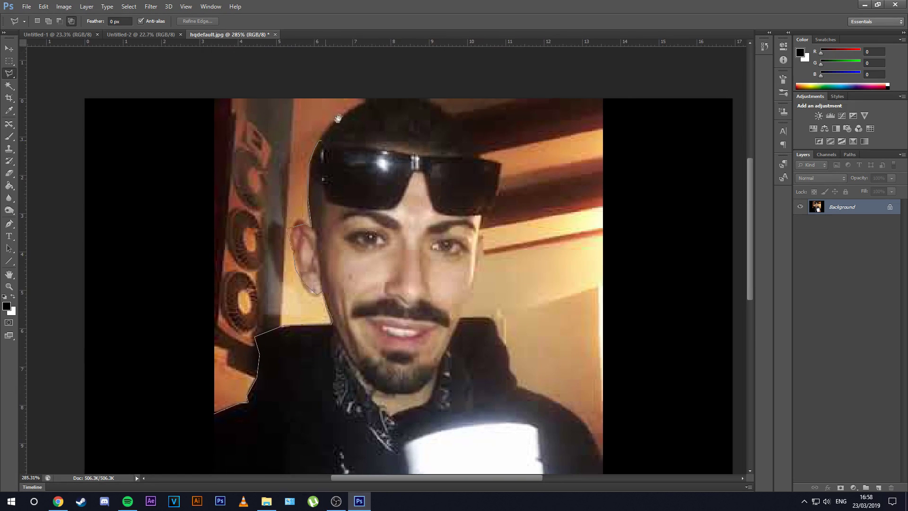
- Continue the polygonal outline over the top of the head, around the sunglasses and cheek, and down the opposite hood and shoulder
{"action": "left_click", "coordinate": [369, 99]}
{"action": "left_click", "coordinate": [427, 100]}
{"action": "left_click", "coordinate": [472, 135]}
{"action": "left_click", "coordinate": [477, 156]}
{"action": "left_click", "coordinate": [500, 164]}
{"action": "left_click", "coordinate": [500, 187]}
{"action": "left_click", "coordinate": [485, 254]}
{"action": "left_click", "coordinate": [474, 296]}
{"action": "left_click", "coordinate": [462, 314]}
{"action": "left_click", "coordinate": [492, 318]}
{"action": "left_click", "coordinate": [509, 367]}
{"action": "left_click", "coordinate": [518, 387]}
{"action": "left_click", "coordinate": [592, 434]}
- Close the outline along the photo's lower edge, copy the selected man to a new layer, and hide the Background layer
{"action": "left_click_drag", "start_coordinate": [605, 441], "coordinate": [555, 213]}
{"action": "left_click", "coordinate": [558, 367]}
{"action": "left_click", "coordinate": [166, 361]}
{"action": "left_click", "coordinate": [171, 193]}
{"action": "scroll", "coordinate": [481, 187], "scroll_direction": "down", "scroll_amount": 3}
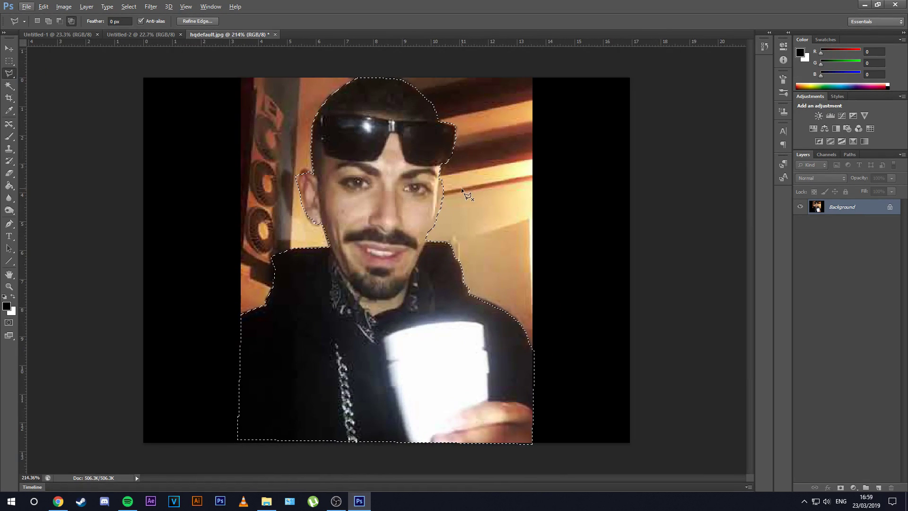
{"action": "key", "text": "ctrl+j"}
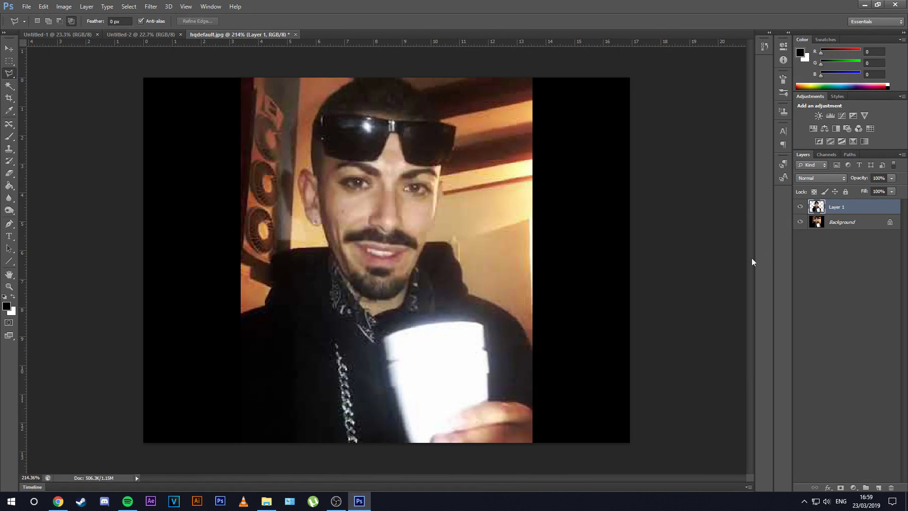
{"action": "left_click", "coordinate": [801, 222]}
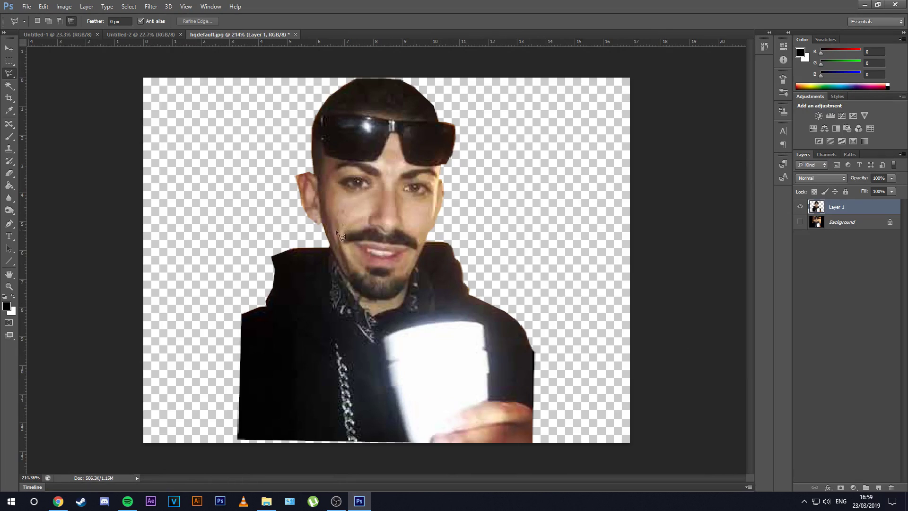
- Switch to the freehand Lasso tool and bring the Background layer back into view
{"action": "right_click", "coordinate": [13, 74]}
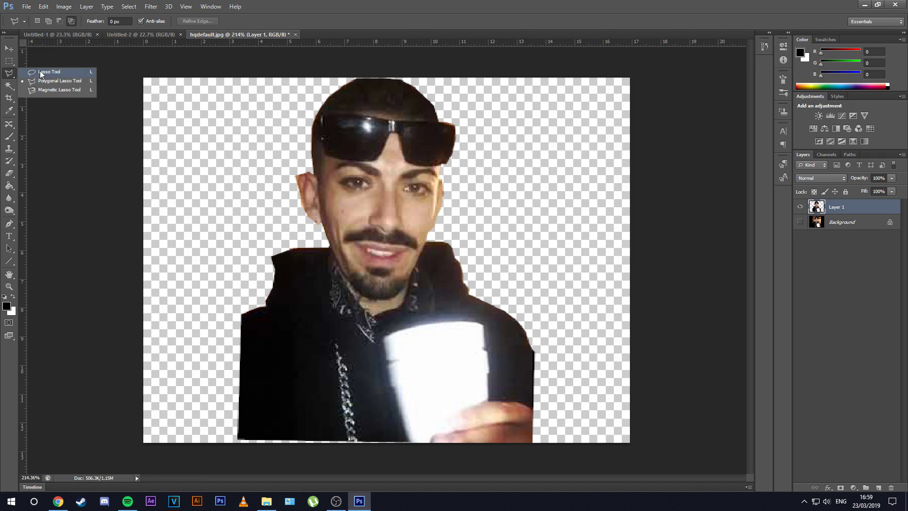
{"action": "left_click", "coordinate": [45, 72]}
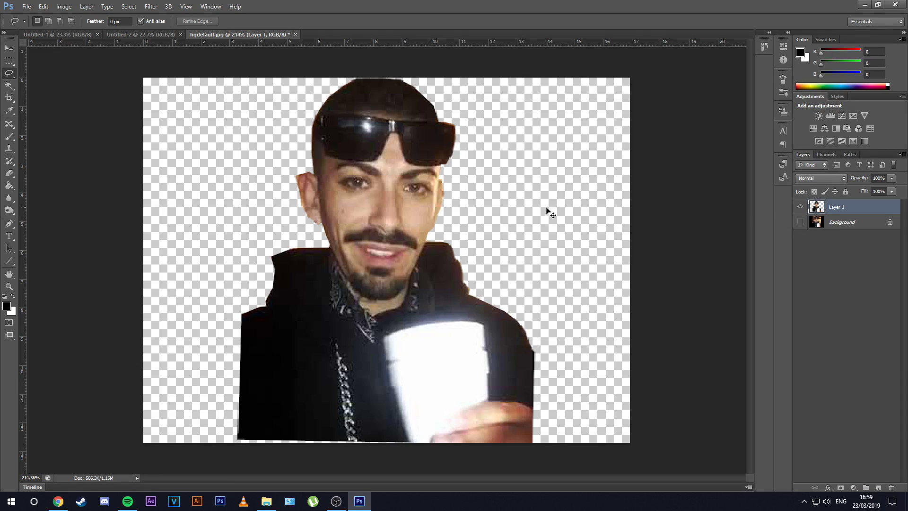
{"action": "key", "text": "ctrl+z"}
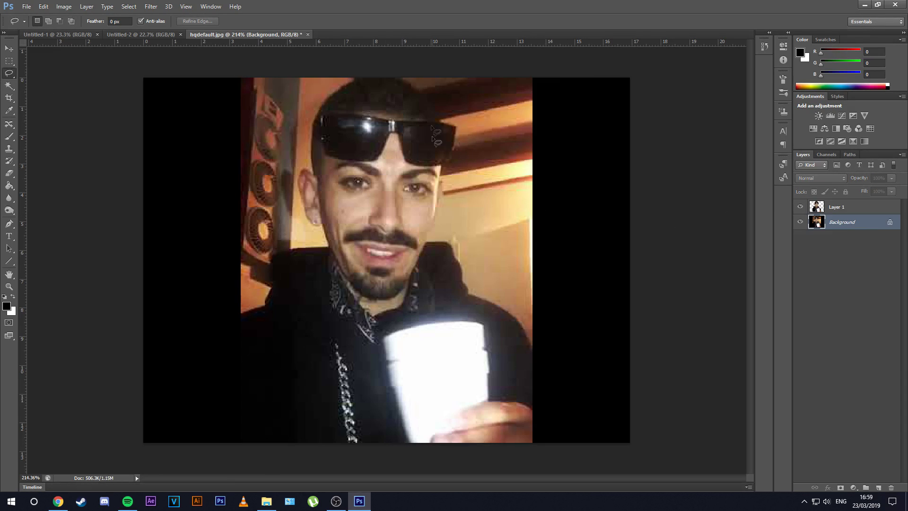
- Try to move a freehand Lasso selection of the man's face with the Move tool, undo the move, and deselect
{"action": "right_click", "coordinate": [12, 74]}
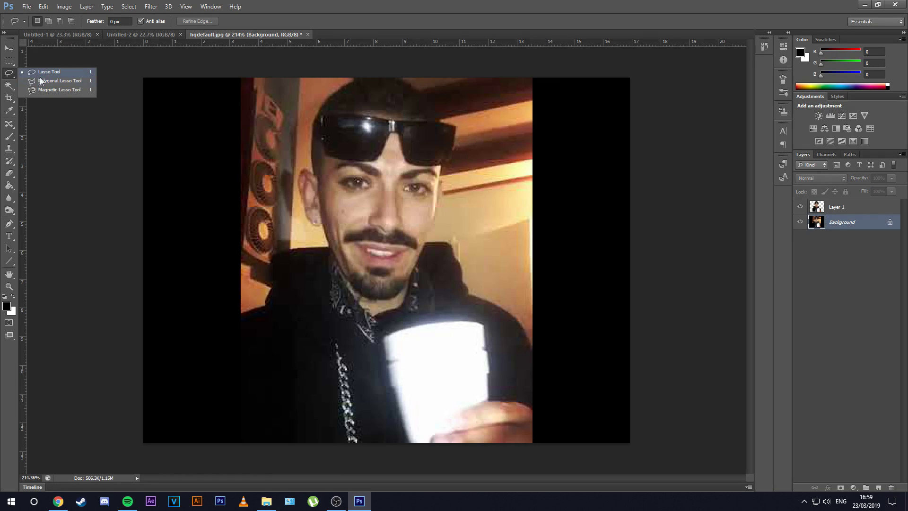
{"action": "left_click", "coordinate": [35, 73]}
{"action": "mouse_move", "coordinate": [321, 195]}
{"action": "left_mouse_down"}
{"action": "mouse_move", "coordinate": [440, 234]}
{"action": "mouse_move", "coordinate": [515, 171]}
{"action": "mouse_move", "coordinate": [561, 258]}
{"action": "mouse_move", "coordinate": [515, 298]}
{"action": "mouse_move", "coordinate": [514, 365]}
{"action": "mouse_move", "coordinate": [367, 328]}
{"action": "mouse_move", "coordinate": [243, 225]}
{"action": "mouse_move", "coordinate": [283, 158]}
{"action": "left_mouse_up"}
{"action": "key", "text": "v"}
{"action": "mouse_move", "coordinate": [344, 241]}
{"action": "left_mouse_down"}
{"action": "mouse_move", "coordinate": [300, 223]}
{"action": "mouse_move", "coordinate": [415, 243]}
{"action": "left_mouse_up"}
{"action": "key", "text": "ctrl+z"}
{"action": "key", "text": "ctrl+d"}
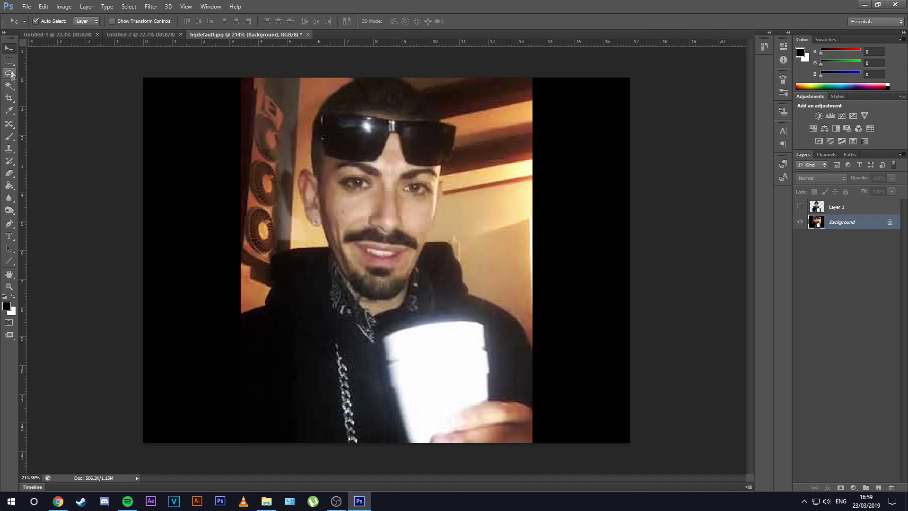
- Try the Magic Wand at tolerance 20 on the dark ceiling beam and the black side bar, clearing each selection
{"action": "left_click", "coordinate": [13, 86]}
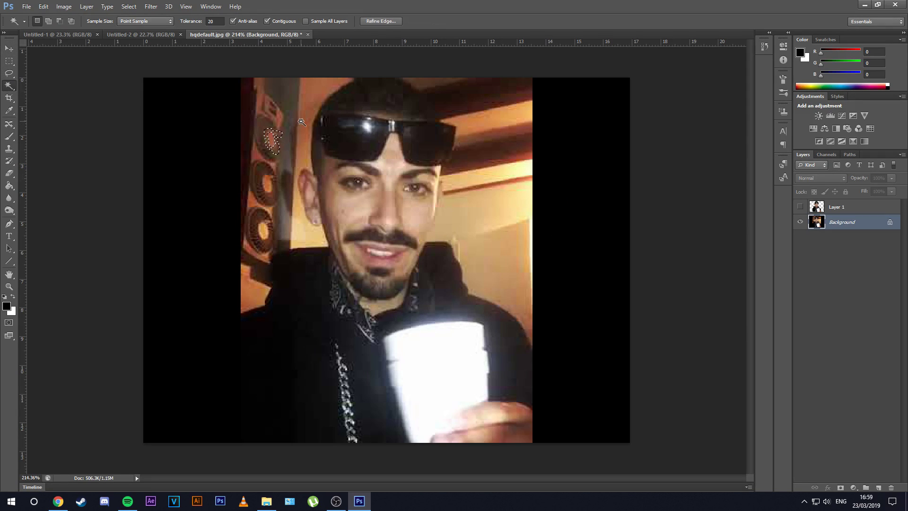
{"action": "left_click", "coordinate": [477, 96]}
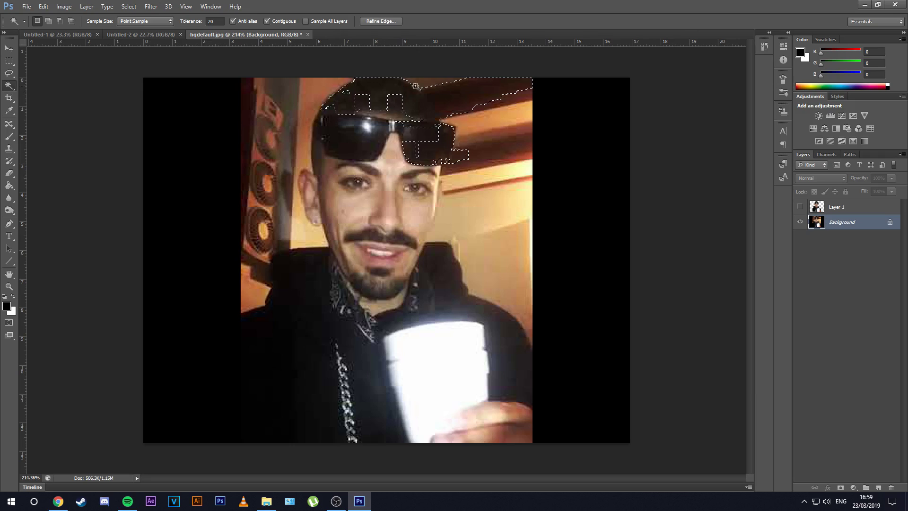
{"action": "key", "text": "ctrl+d"}
{"action": "left_click", "coordinate": [547, 144]}
{"action": "key", "text": "ctrl+d"}
{"action": "key", "text": "ctrl+d"}
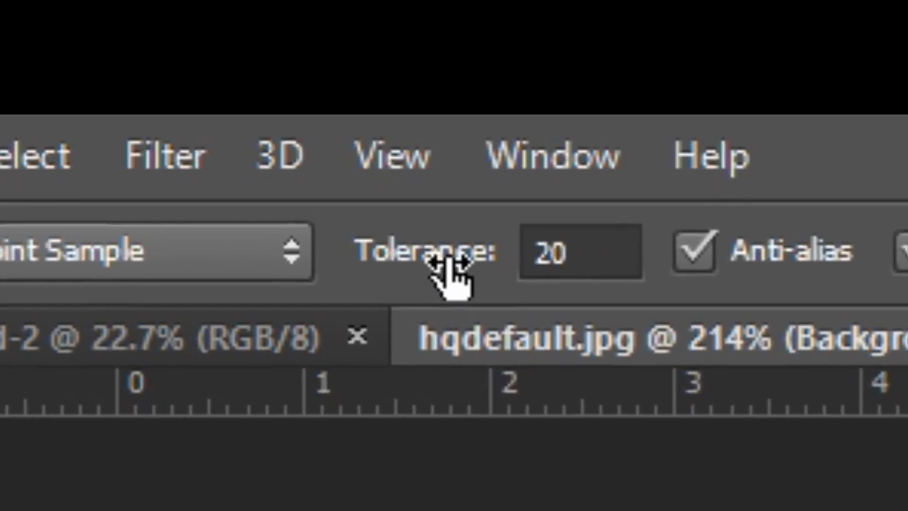
- Compare Magic Wand selections of the black side bar at tolerances of 10 and 95, clearing each selection
{"action": "left_click_drag", "start_coordinate": [195, 22], "coordinate": [190, 22]}
{"action": "left_click_drag", "start_coordinate": [434, 267], "coordinate": [431, 267]}
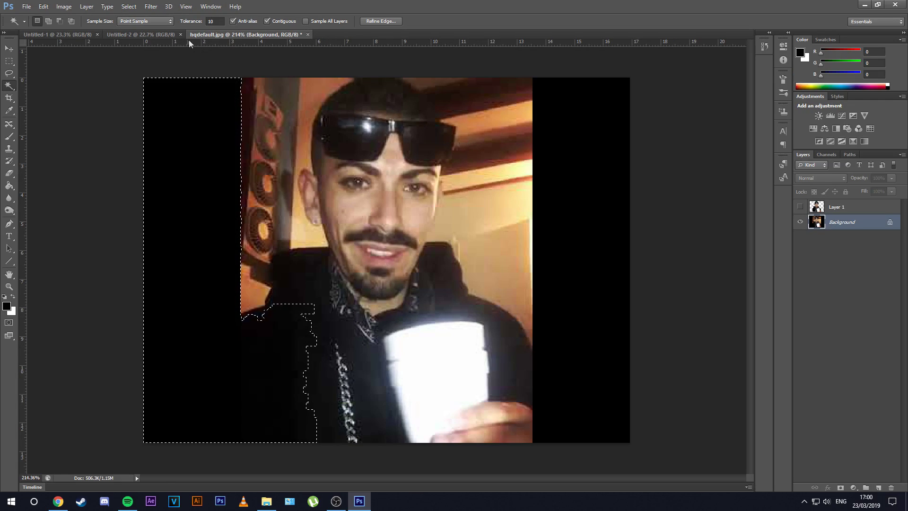
{"action": "key", "text": "ctrl+d"}
{"action": "left_click", "coordinate": [195, 174]}
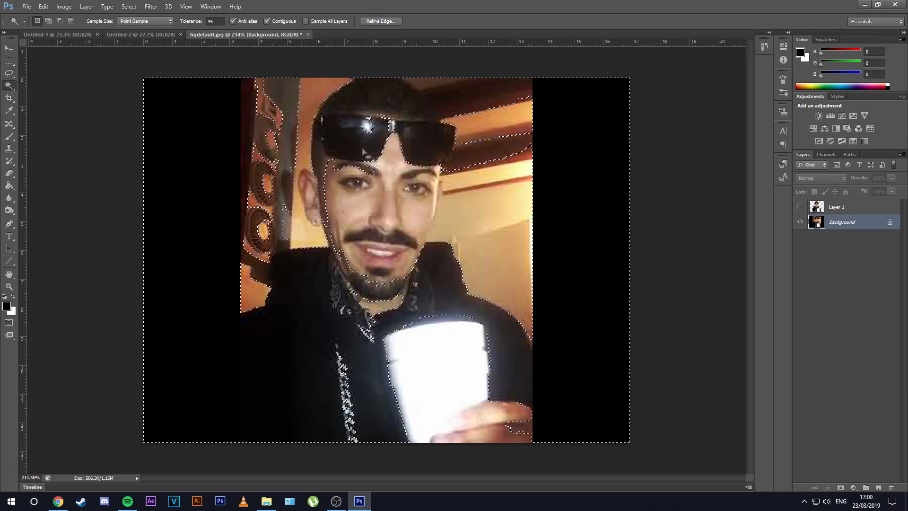
{"action": "key", "text": "ctrl+d"}
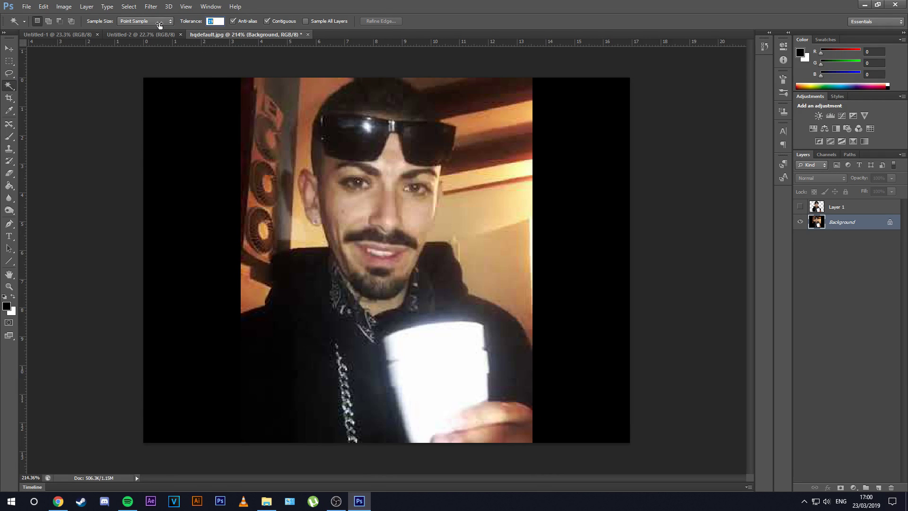
{"action": "left_click_drag", "start_coordinate": [160, 27], "coordinate": [160, 27]}
- Switch to the Quick Selection tool and reduce its brush size to 60
{"action": "right_click", "coordinate": [11, 90]}
{"action": "left_click", "coordinate": [53, 86]}
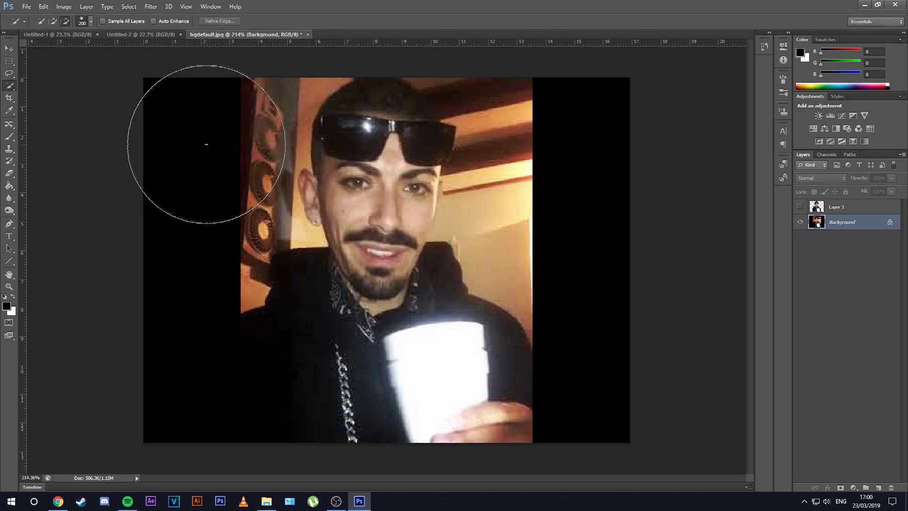
{"action": "key", "text": "bracketleft"}
{"action": "key", "text": "bracketleft"}
{"action": "key", "text": "bracketleft"}
{"action": "key", "text": "bracketleft"}
{"action": "key", "text": "bracketleft"}
{"action": "key", "text": "bracketleft"}
{"action": "key", "text": "bracketleft"}
{"action": "key", "text": "bracketleft"}
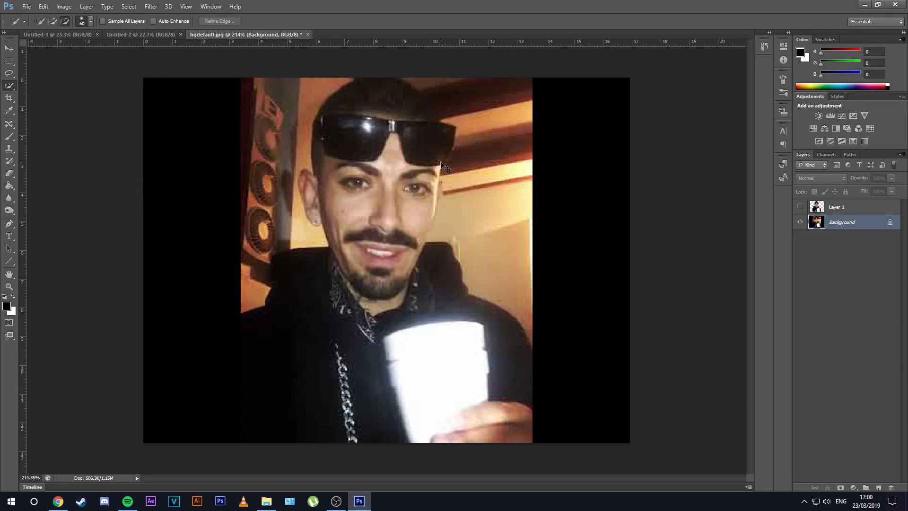
- Try a Quick Selection across the black side bar, the bright wall, the shoulder and the white cup, and deselect it
{"action": "right_click", "coordinate": [9, 86]}
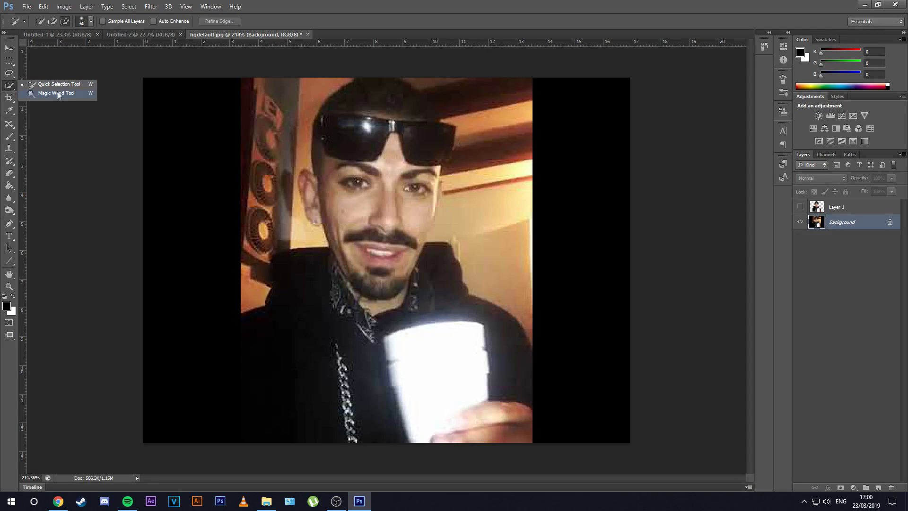
{"action": "left_click", "coordinate": [30, 85]}
{"action": "left_click_drag", "start_coordinate": [200, 105], "coordinate": [200, 137]}
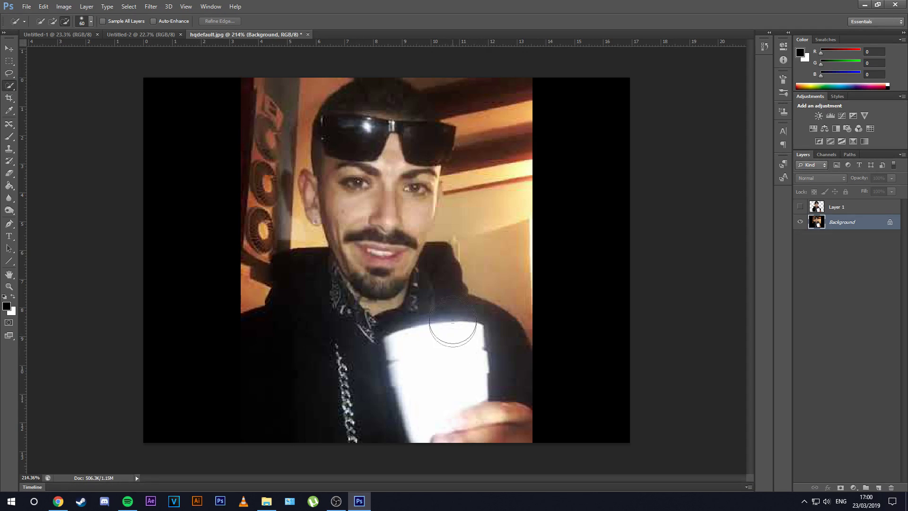
{"action": "mouse_move", "coordinate": [592, 260]}
{"action": "left_mouse_down"}
{"action": "mouse_move", "coordinate": [477, 409]}
{"action": "mouse_move", "coordinate": [543, 314]}
{"action": "left_mouse_up"}
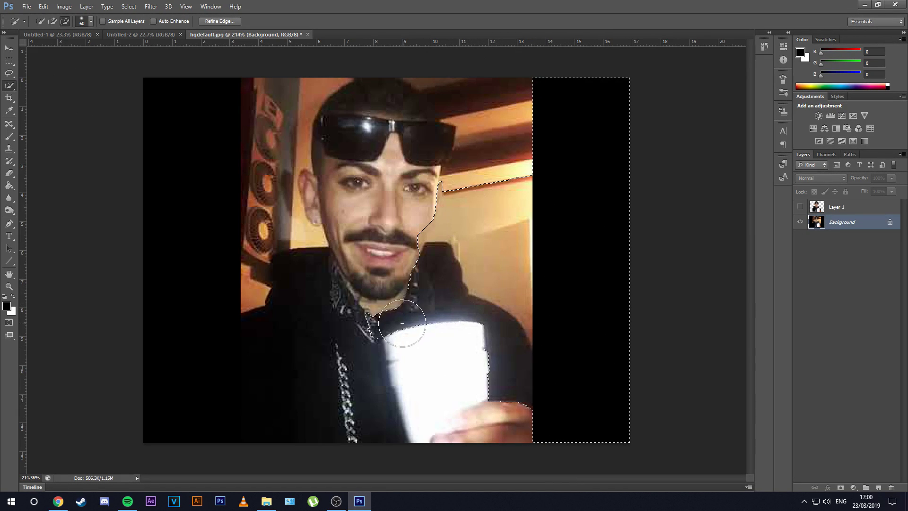
{"action": "key", "text": "ctrl+d"}
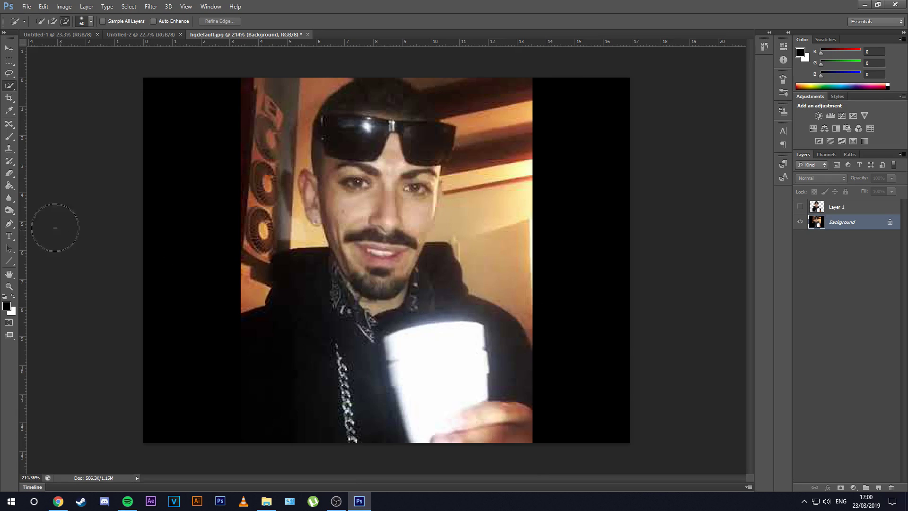
- Crop away the black bars on both sides of the photo with the Crop tool and undo the crop
{"action": "left_click", "coordinate": [9, 98]}
{"action": "right_click", "coordinate": [13, 100]}
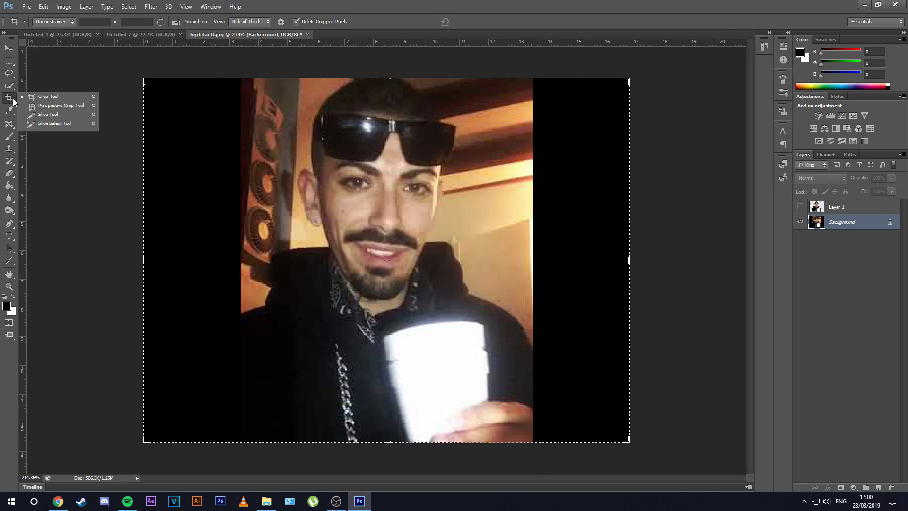
{"action": "key", "text": "Escape"}
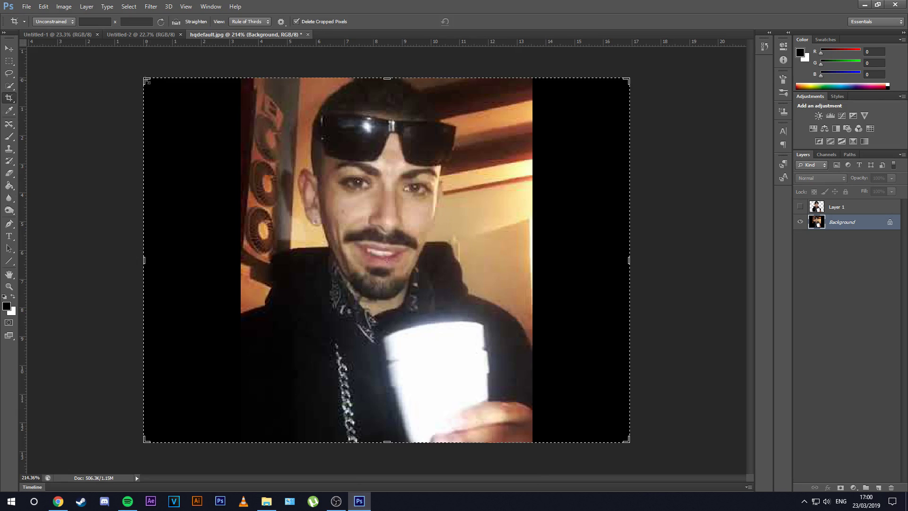
{"action": "left_click_drag", "start_coordinate": [145, 79], "coordinate": [190, 77]}
{"action": "left_click_drag", "start_coordinate": [584, 442], "coordinate": [534, 442]}
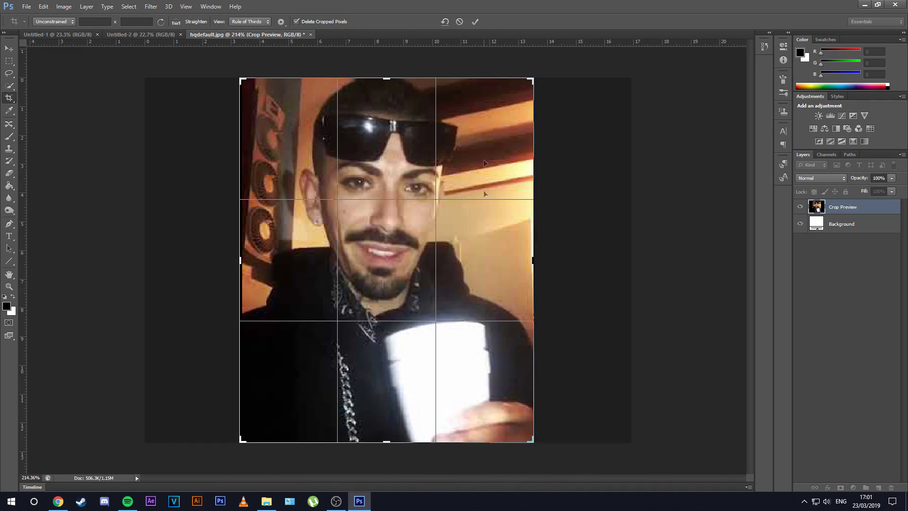
{"action": "left_click", "coordinate": [481, 20]}
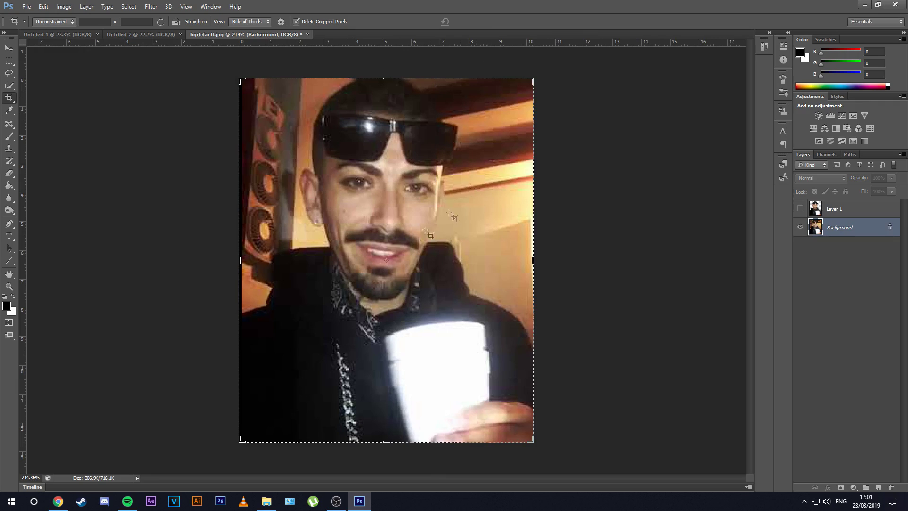
{"action": "left_click", "coordinate": [9, 49]}
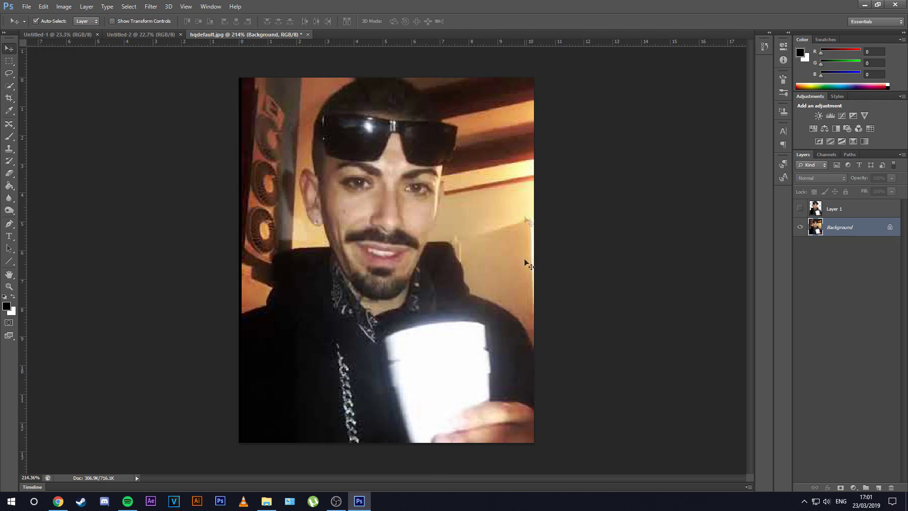
{"action": "key", "text": "ctrl+z"}
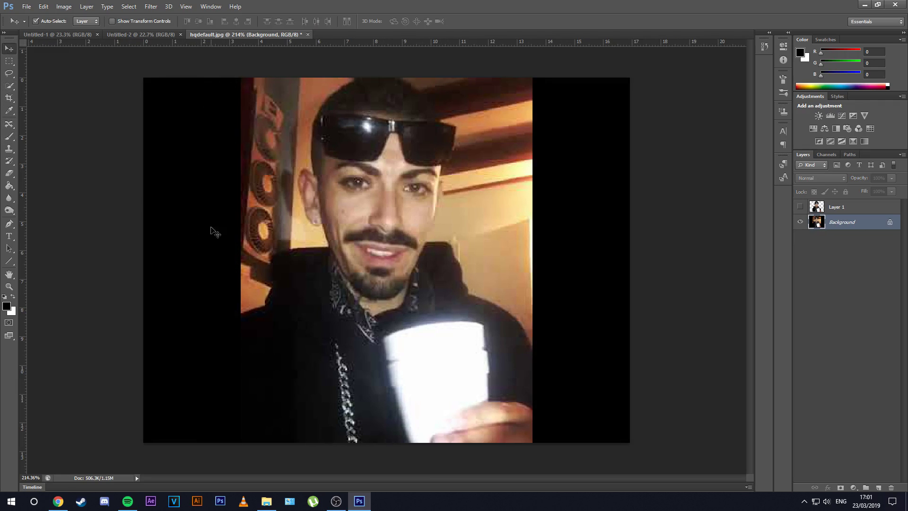
- Sample the skin tone of the man's forehead with the Eyedropper as the foreground colour
{"action": "left_click", "coordinate": [8, 111]}
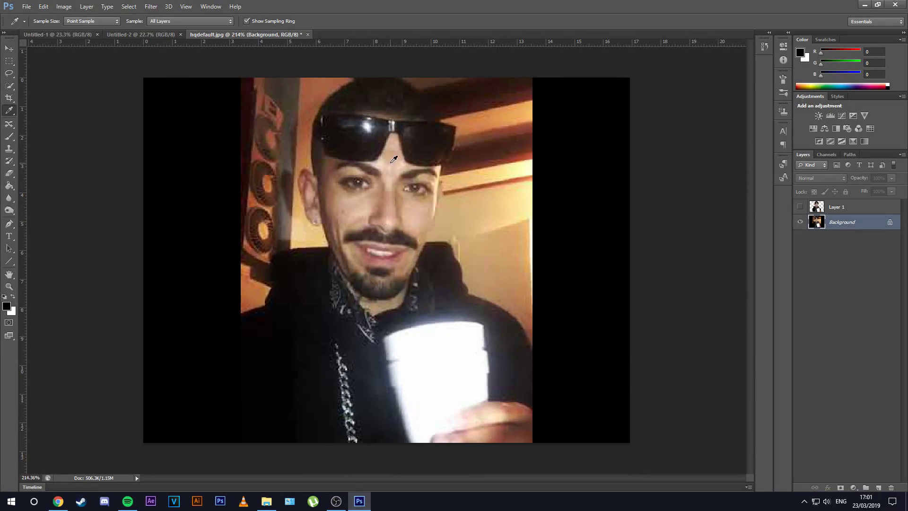
{"action": "left_click", "coordinate": [395, 157]}
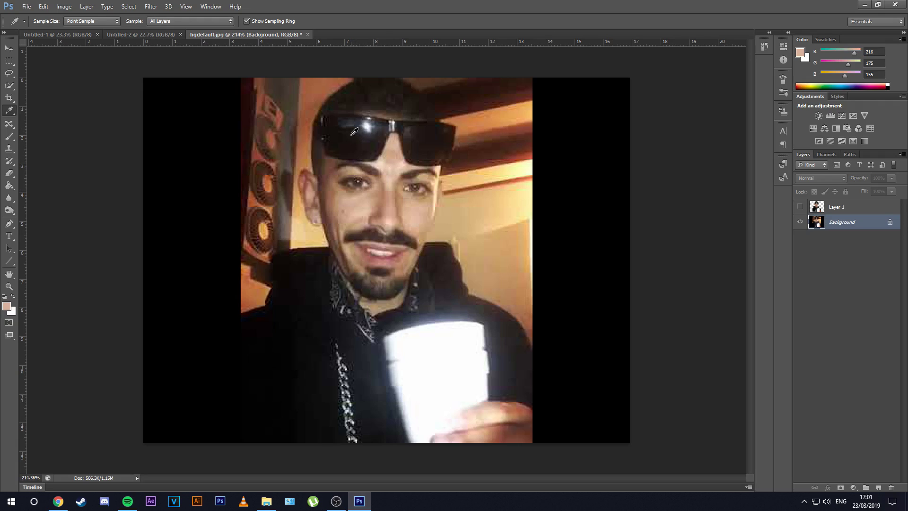
- Sample colours from the sunglasses, the forehead and the white cup with the Eyedropper, and reset the foreground and background to the default black and white
{"action": "left_click", "coordinate": [354, 134]}
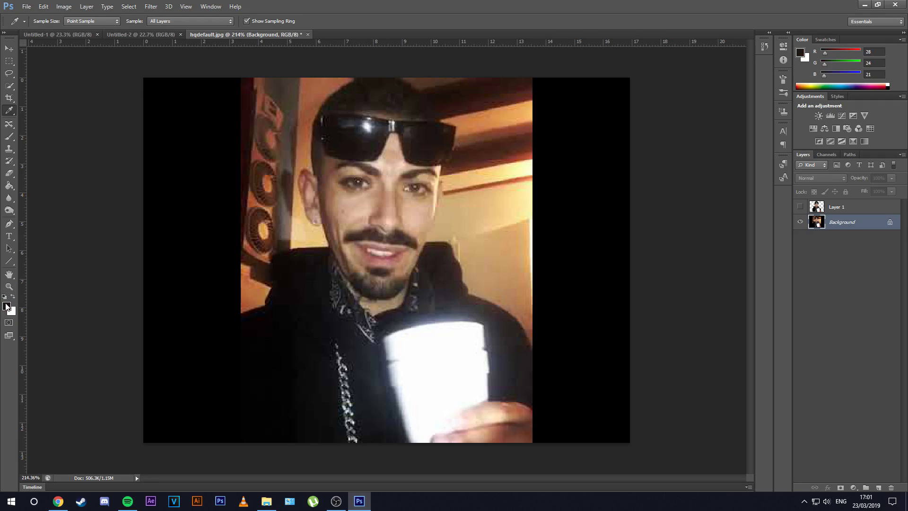
{"action": "left_click", "coordinate": [391, 169]}
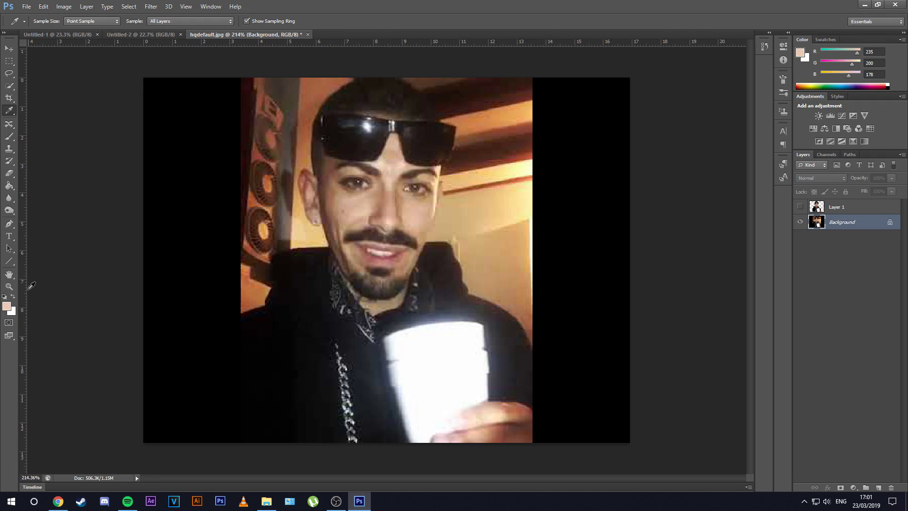
{"action": "left_click", "coordinate": [438, 348]}
{"action": "left_click", "coordinate": [5, 297]}
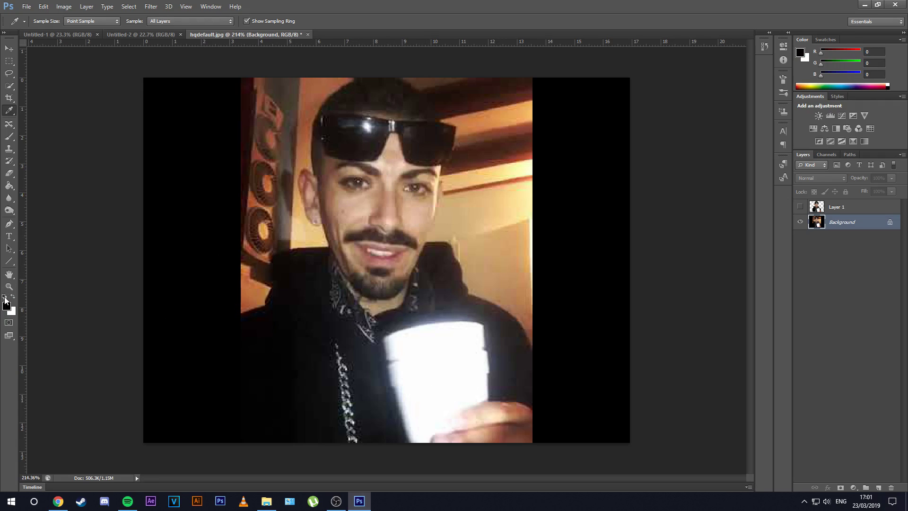
- Outline the man's eye nearest the visible ear with the Content-Aware Move tool
{"action": "right_click", "coordinate": [10, 111]}
{"action": "left_click", "coordinate": [8, 124]}
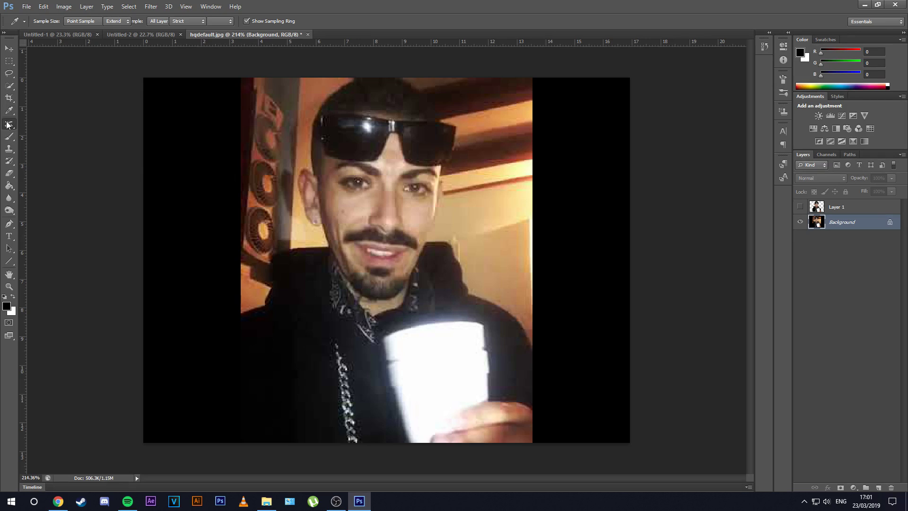
{"action": "right_click", "coordinate": [12, 128]}
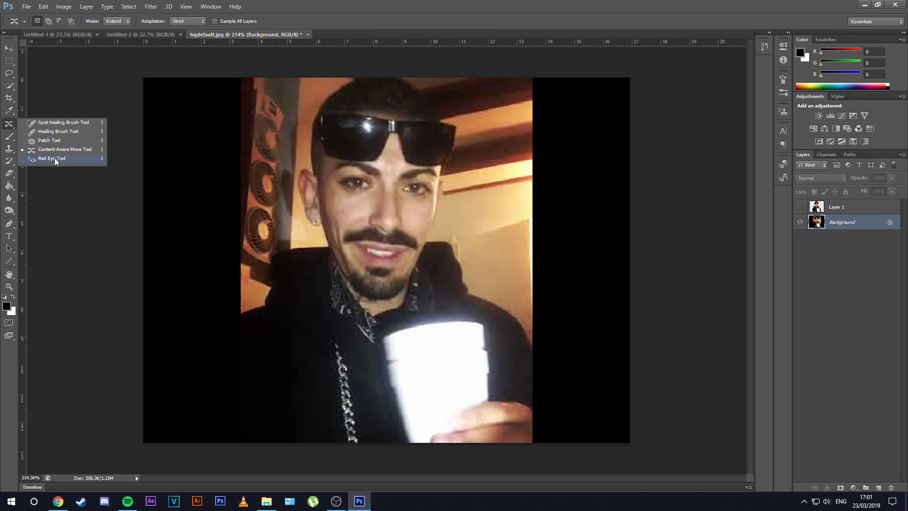
{"action": "left_click", "coordinate": [10, 125]}
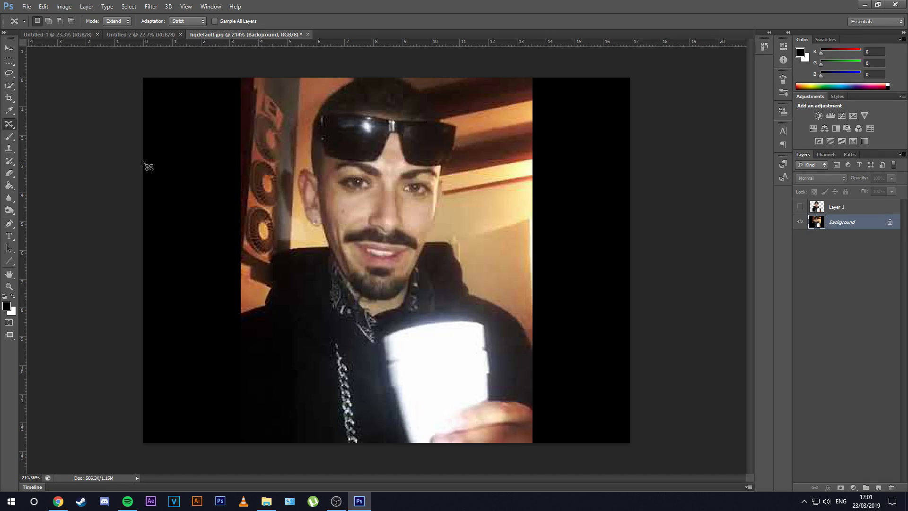
{"action": "mouse_move", "coordinate": [343, 167]}
{"action": "left_mouse_down"}
{"action": "mouse_move", "coordinate": [336, 180]}
{"action": "mouse_move", "coordinate": [355, 197]}
{"action": "left_mouse_up"}
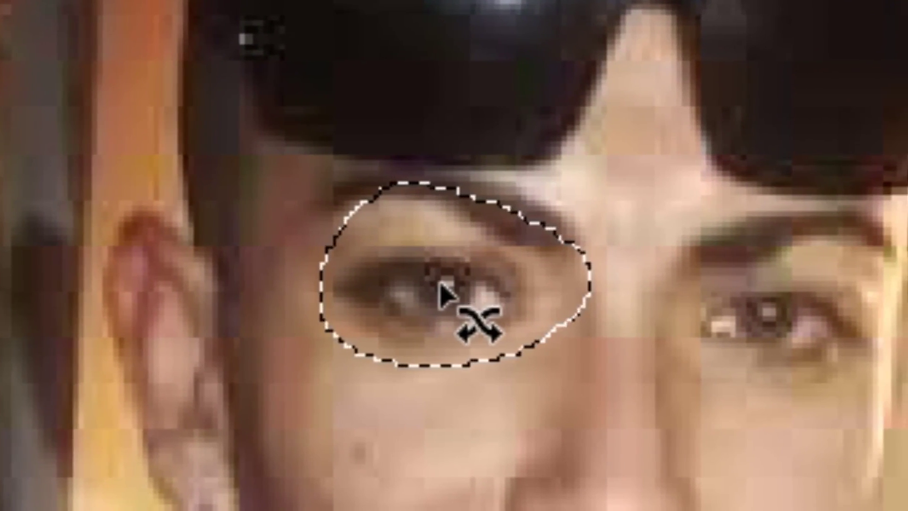
- Try to move the outlined eye onto the mouth with Content-Aware Move, and undo the move
{"action": "mouse_move", "coordinate": [440, 283]}
{"action": "left_mouse_down"}
{"action": "mouse_move", "coordinate": [480, 277]}
{"action": "mouse_move", "coordinate": [407, 161]}
{"action": "mouse_move", "coordinate": [572, 68]}
{"action": "mouse_move", "coordinate": [428, 333]}
{"action": "mouse_move", "coordinate": [448, 291]}
{"action": "left_mouse_up"}
{"action": "key", "text": "ctrl+d"}
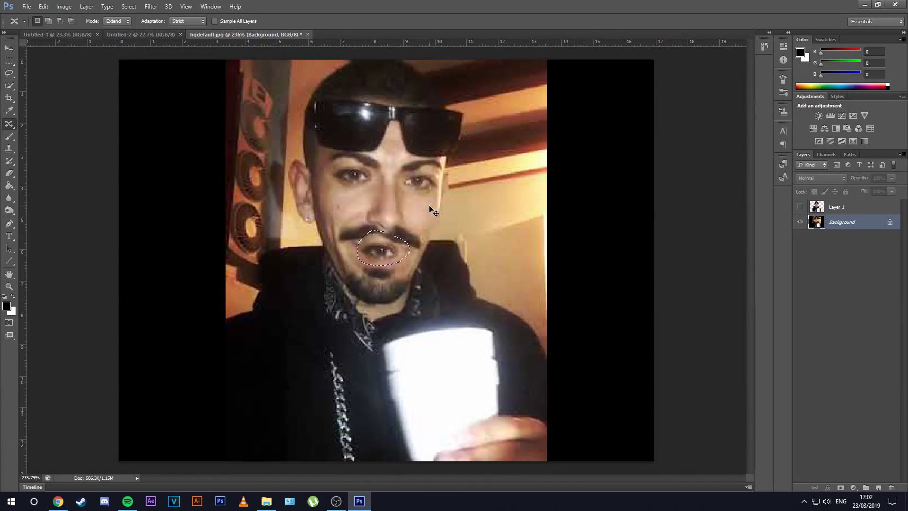
{"action": "key", "text": "ctrl+z"}
- Try placing the outlined eye over the mouth as a plain move with the Rectangular Marquee tool active, undo it and clear the selection
{"action": "left_click", "coordinate": [8, 60]}
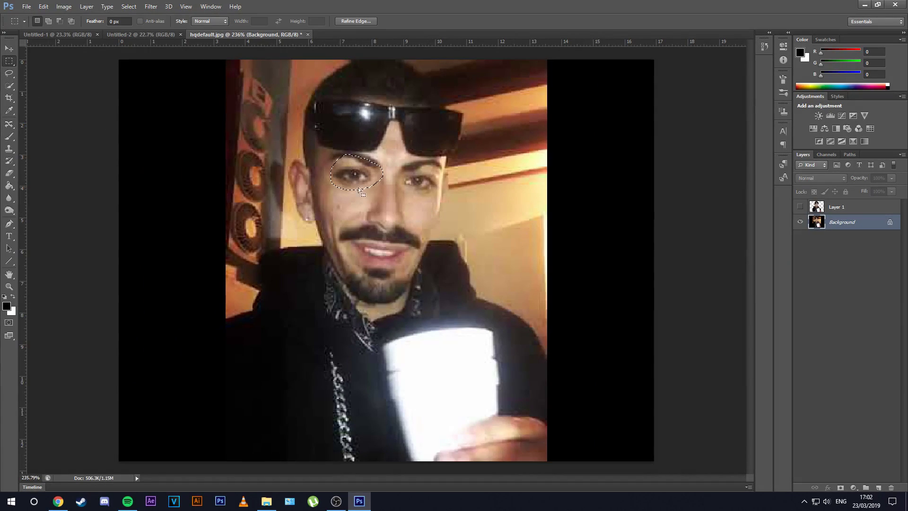
{"action": "left_click_drag", "start_coordinate": [355, 184], "coordinate": [382, 259]}
{"action": "key", "text": "ctrl+d"}
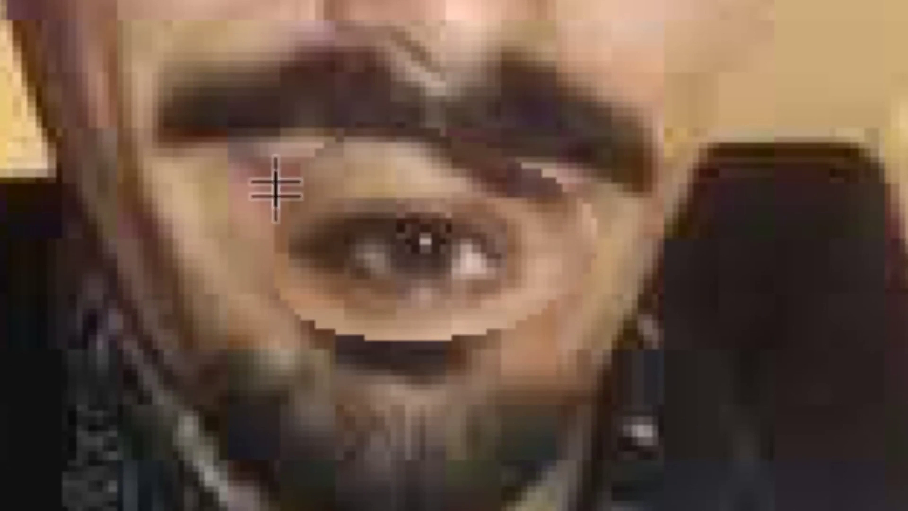
{"action": "key", "text": "ctrl+shift+d"}
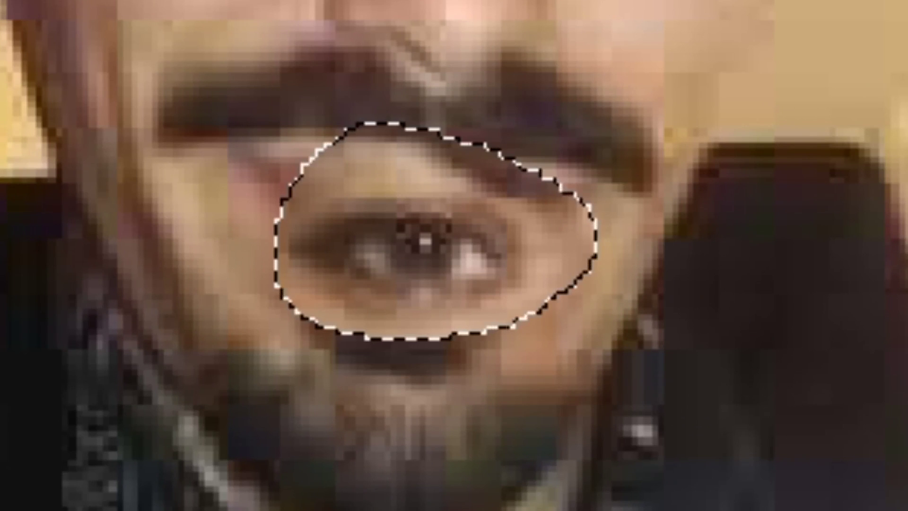
{"action": "key", "text": "Delete"}
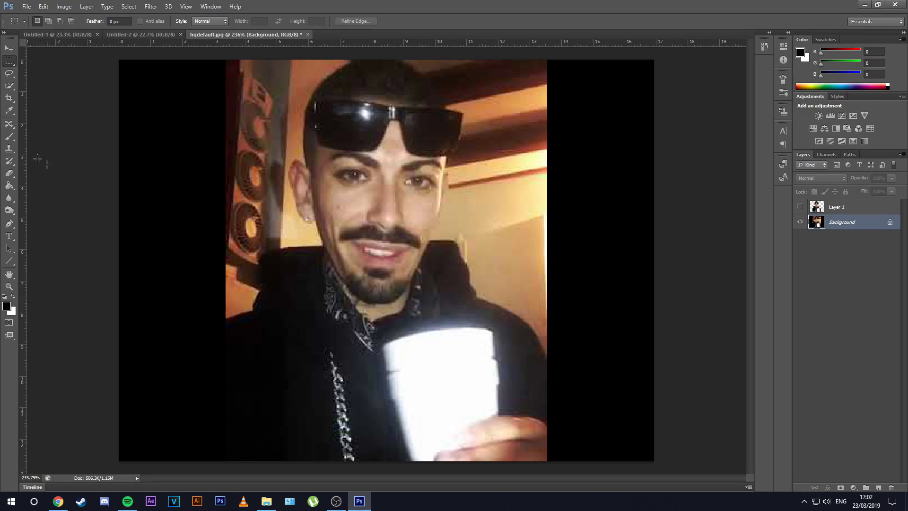
- Switch to the Healing Brush and adjust its brush size to fit the mole on the man's cheek
{"action": "left_click_drag", "start_coordinate": [9, 124], "coordinate": [67, 131]}
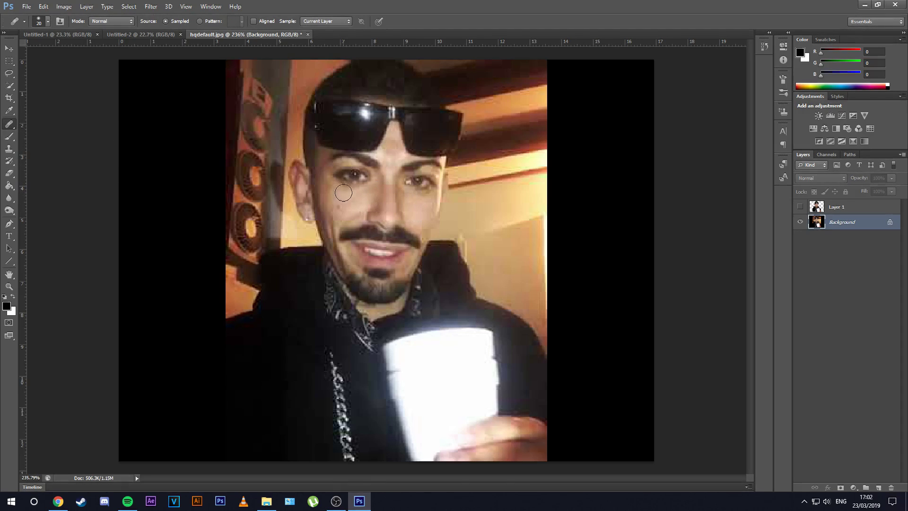
{"action": "scroll", "coordinate": [383, 206], "scroll_direction": "up", "scroll_amount": 2}
{"action": "key", "text": "bracketleft"}
{"action": "key", "text": "bracketleft"}
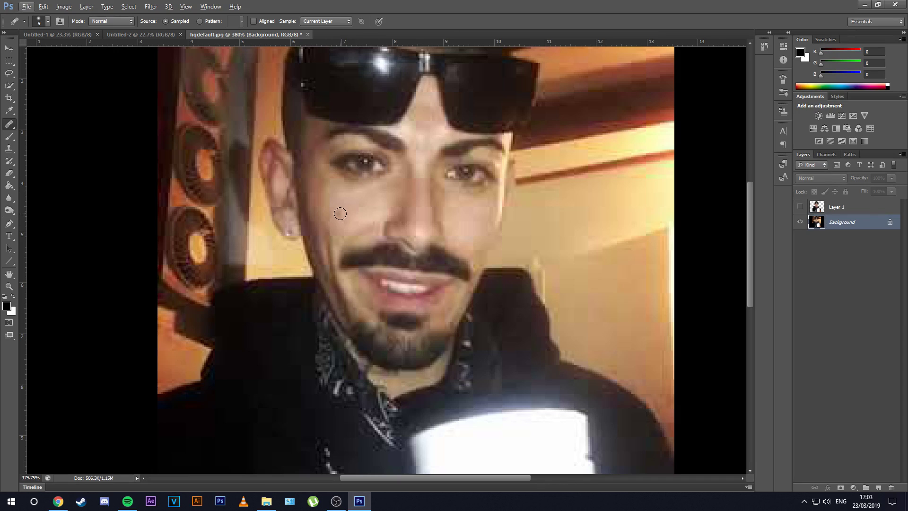
{"action": "key", "text": "bracketright"}
{"action": "key", "text": "bracketright"}
{"action": "key", "text": "bracketright"}
{"action": "key", "text": "bracketright"}
{"action": "key", "text": "bracketleft"}
{"action": "key", "text": "bracketleft"}
{"action": "key", "text": "bracketleft"}
{"action": "key", "text": "bracketright"}
{"action": "key", "text": "bracketleft"}
{"action": "key", "text": "bracketleft"}
- Heal the mole on the cheek with the Healing Brush, using the clean skin below the eye as the source
{"action": "left_click", "coordinate": [338, 214]}
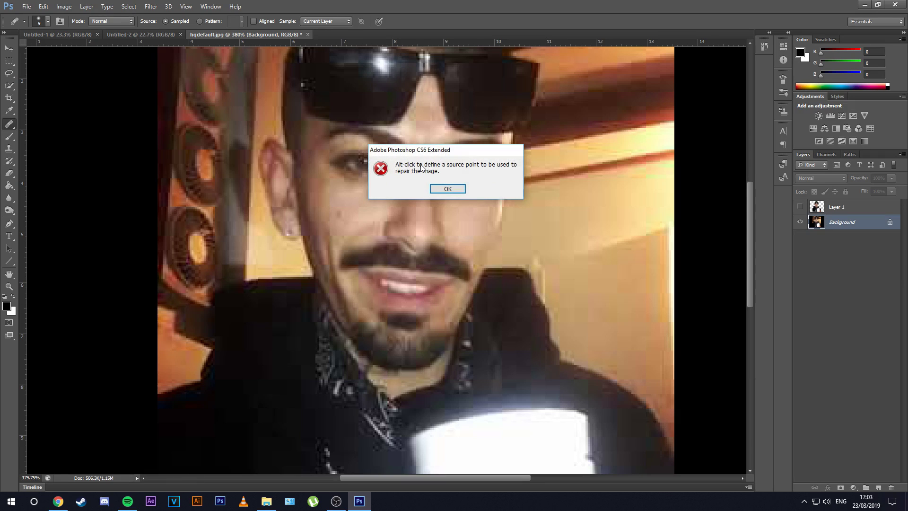
{"action": "left_click", "coordinate": [452, 187]}
{"action": "right_click", "coordinate": [8, 124]}
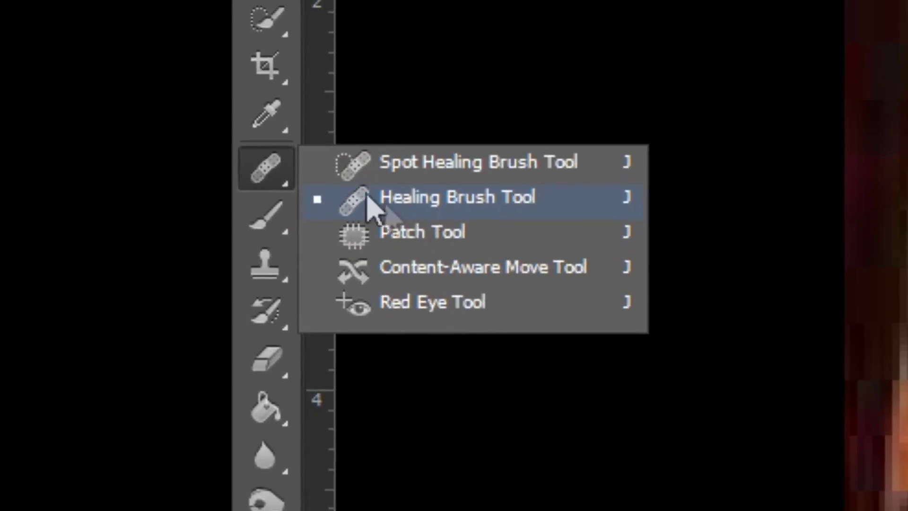
{"action": "left_click", "coordinate": [35, 132]}
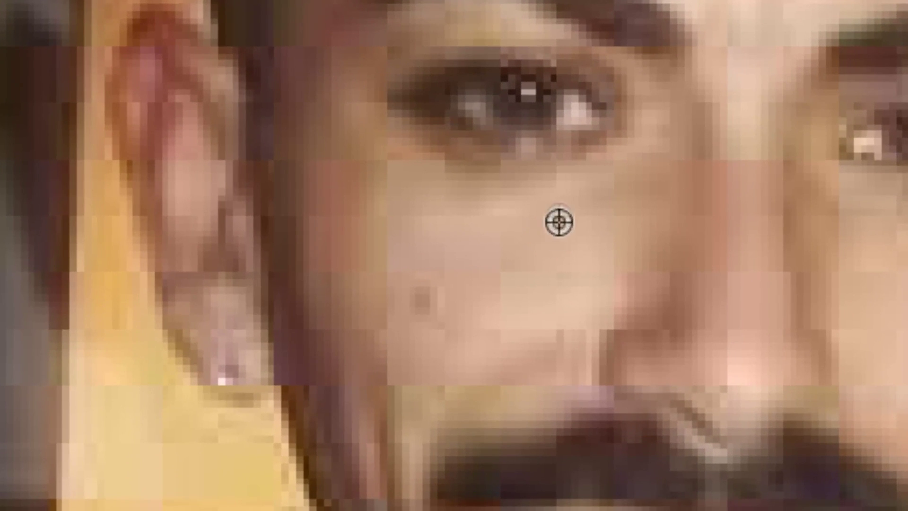
{"action": "left_click", "coordinate": [373, 194], "text": "alt"}
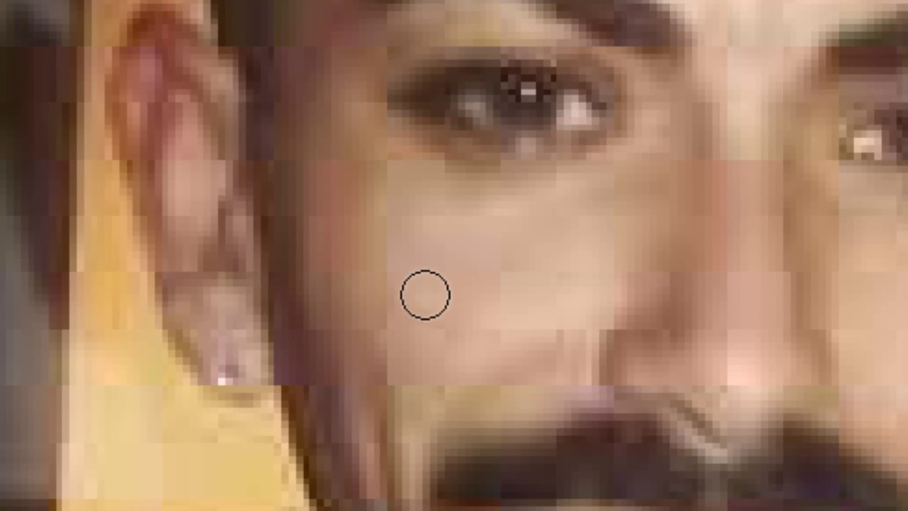
{"action": "left_click", "coordinate": [425, 300]}
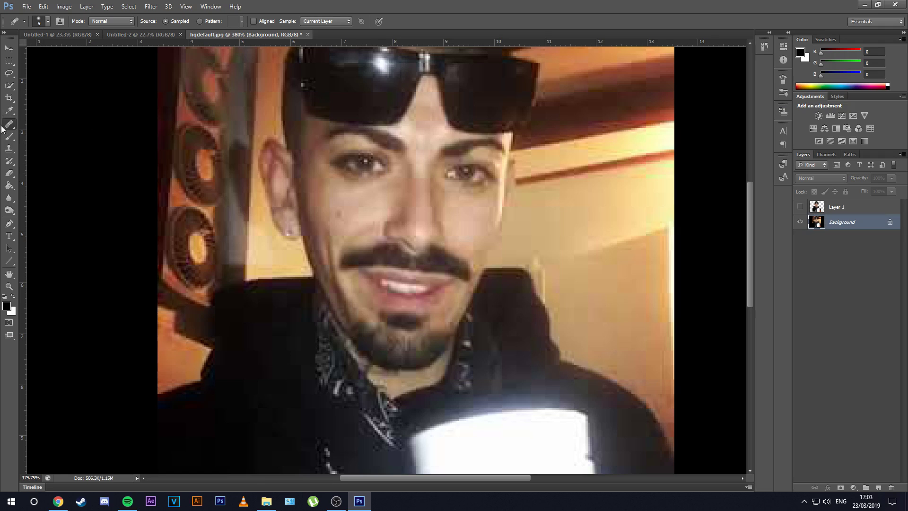
- Remove the mole on the cheek with the Spot Healing Brush in Content-Aware mode
{"action": "right_click", "coordinate": [8, 126]}
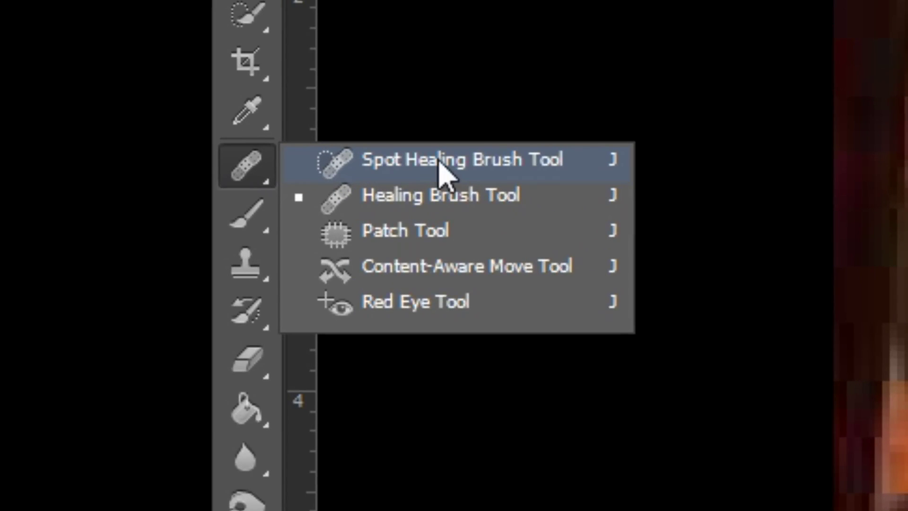
{"action": "left_click", "coordinate": [396, 163]}
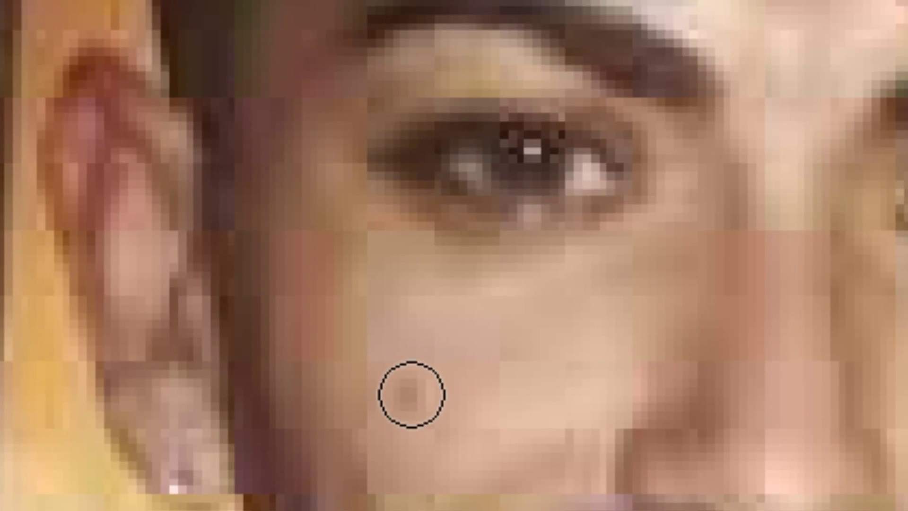
{"action": "left_click", "coordinate": [411, 394]}
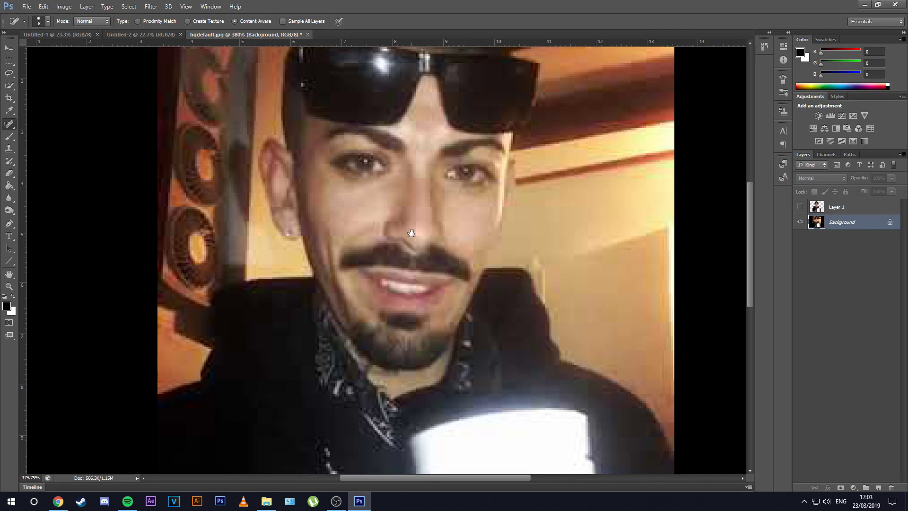
{"action": "left_click_drag", "start_coordinate": [480, 275], "coordinate": [464, 181]}
{"action": "scroll", "coordinate": [494, 146], "scroll_direction": "down", "scroll_amount": 8}
{"action": "scroll", "coordinate": [419, 156], "scroll_direction": "up", "scroll_amount": 4}
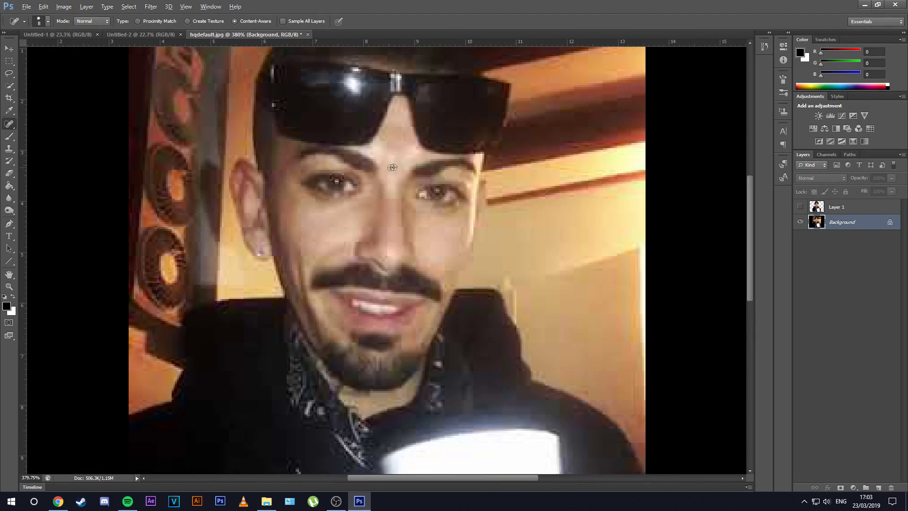
{"action": "scroll", "coordinate": [175, 164], "scroll_direction": "down", "scroll_amount": 2}
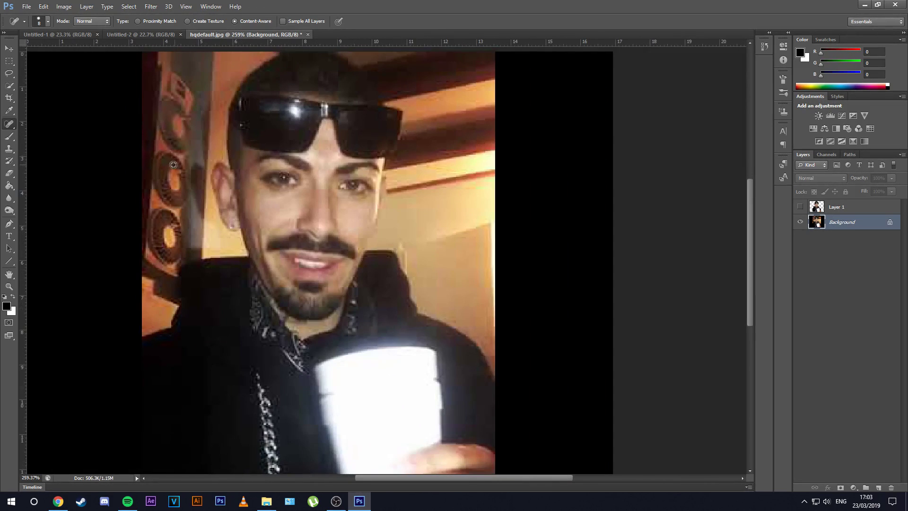
- Try a black Brush stroke from the man's forehead down to the cup, and undo it
{"action": "left_click", "coordinate": [9, 138]}
{"action": "right_click", "coordinate": [9, 138]}
{"action": "left_click", "coordinate": [47, 133]}
{"action": "scroll", "coordinate": [326, 207], "scroll_direction": "down", "scroll_amount": 1}
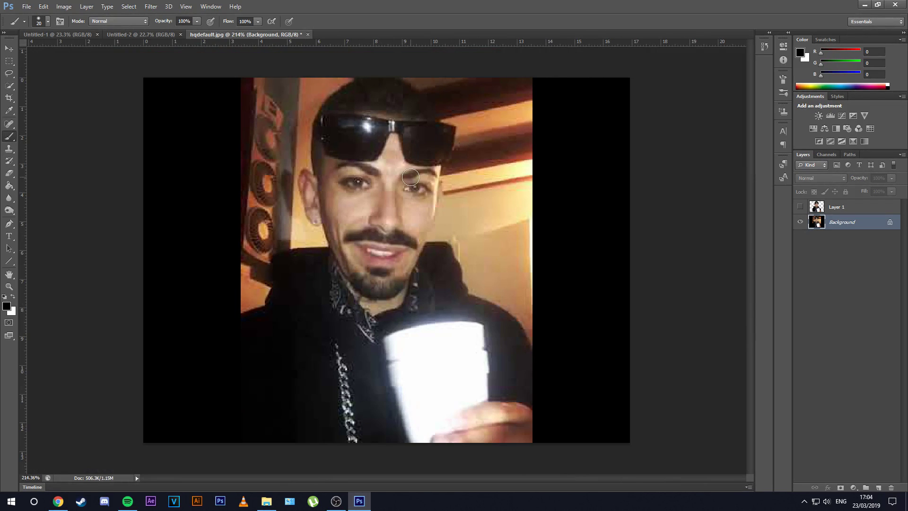
{"action": "mouse_move", "coordinate": [356, 160]}
{"action": "left_mouse_down"}
{"action": "mouse_move", "coordinate": [343, 276]}
{"action": "mouse_move", "coordinate": [460, 327]}
{"action": "left_mouse_up"}
{"action": "key", "text": "ctrl+z"}
- Set the foreground colour to bright green 2cd116 in the Color Picker
{"action": "left_click", "coordinate": [7, 306]}
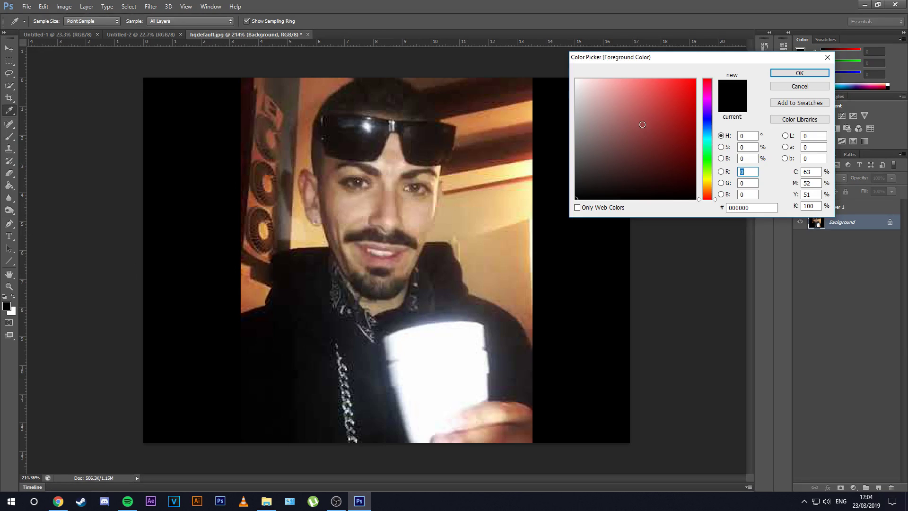
{"action": "type", "text": "255"}
{"action": "left_click_drag", "start_coordinate": [705, 203], "coordinate": [708, 161]}
{"action": "left_click", "coordinate": [687, 90]}
{"action": "mouse_move", "coordinate": [688, 90]}
{"action": "left_mouse_down"}
{"action": "mouse_move", "coordinate": [685, 186]}
{"action": "mouse_move", "coordinate": [687, 171]}
{"action": "mouse_move", "coordinate": [688, 179]}
{"action": "mouse_move", "coordinate": [608, 94]}
{"action": "mouse_move", "coordinate": [576, 84]}
{"action": "mouse_move", "coordinate": [590, 161]}
{"action": "mouse_move", "coordinate": [586, 180]}
{"action": "mouse_move", "coordinate": [568, 187]}
{"action": "mouse_move", "coordinate": [650, 120]}
{"action": "mouse_move", "coordinate": [643, 133]}
{"action": "mouse_move", "coordinate": [657, 152]}
{"action": "mouse_move", "coordinate": [654, 94]}
{"action": "mouse_move", "coordinate": [683, 100]}
{"action": "left_mouse_up"}
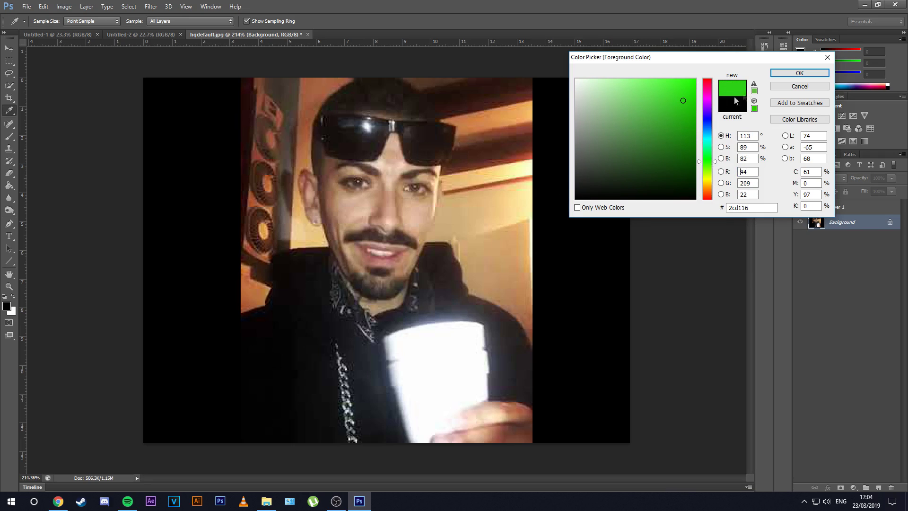
{"action": "left_click", "coordinate": [785, 73]}
- Try a green Brush stroke across the man's face, and undo it
{"action": "key", "text": "b"}
{"action": "mouse_move", "coordinate": [341, 200]}
{"action": "left_mouse_down"}
{"action": "mouse_move", "coordinate": [390, 216]}
{"action": "mouse_move", "coordinate": [397, 193]}
{"action": "mouse_move", "coordinate": [391, 166]}
{"action": "left_mouse_up"}
{"action": "key", "text": "ctrl+z"}
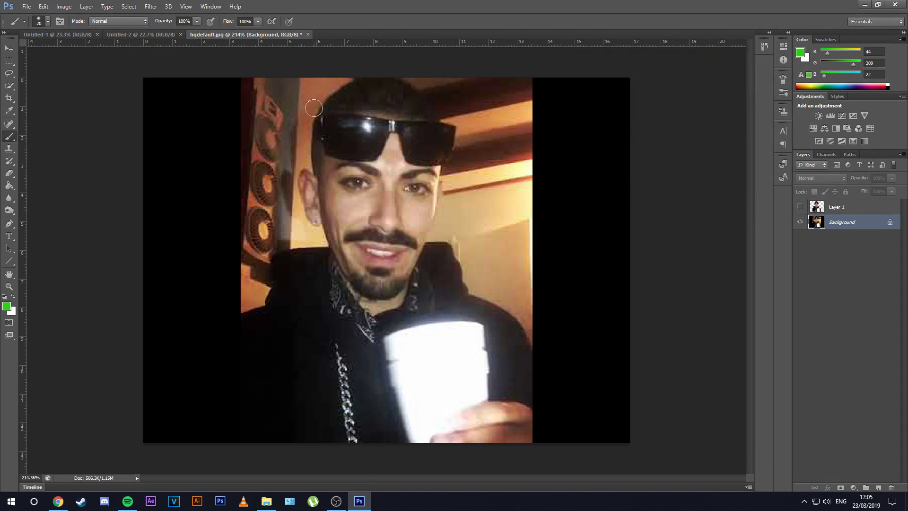
- Set the Brush hardness to 100% and paint a horizontal green stroke across the face just below the eyes
{"action": "left_click", "coordinate": [39, 21]}
{"action": "left_click_drag", "start_coordinate": [31, 75], "coordinate": [131, 75]}
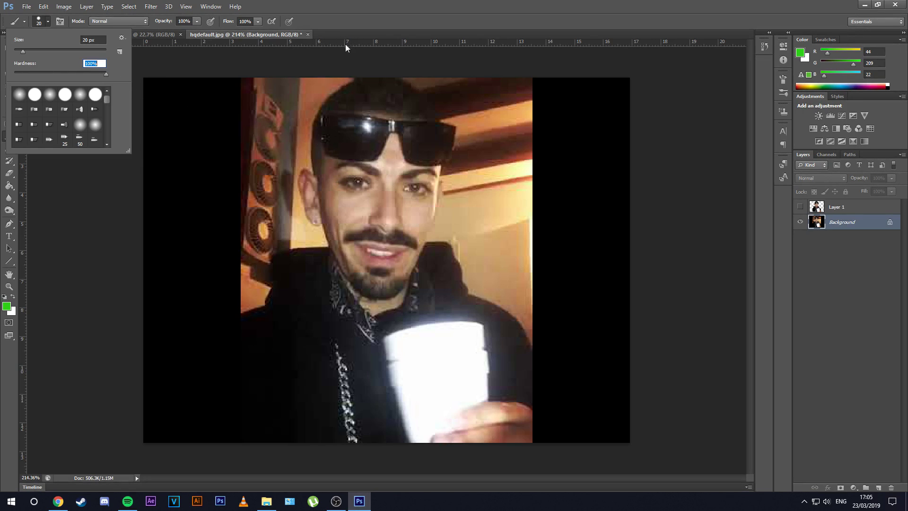
{"action": "key", "text": "Return"}
{"action": "left_click_drag", "start_coordinate": [329, 195], "coordinate": [478, 195]}
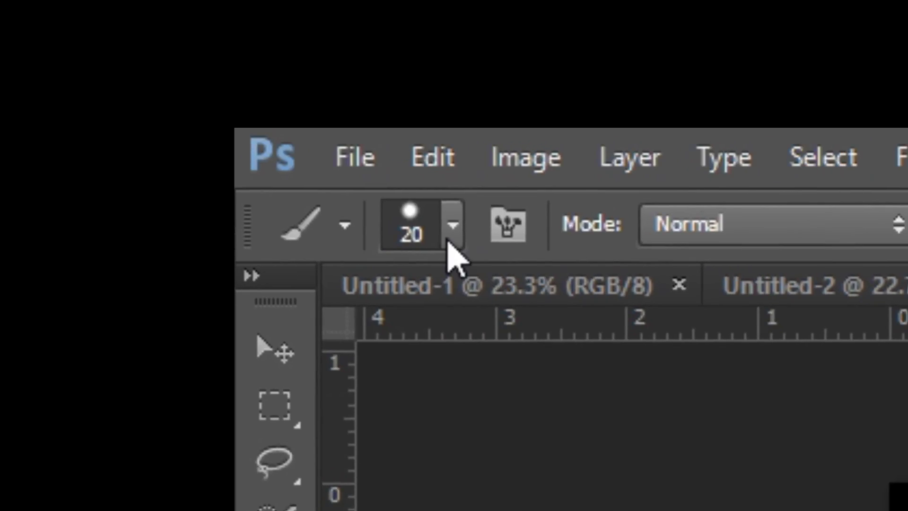
- Lower the Brush hardness to about 10%, try a soft green stroke across the sunglasses, and undo the strokes
{"action": "left_click", "coordinate": [452, 225]}
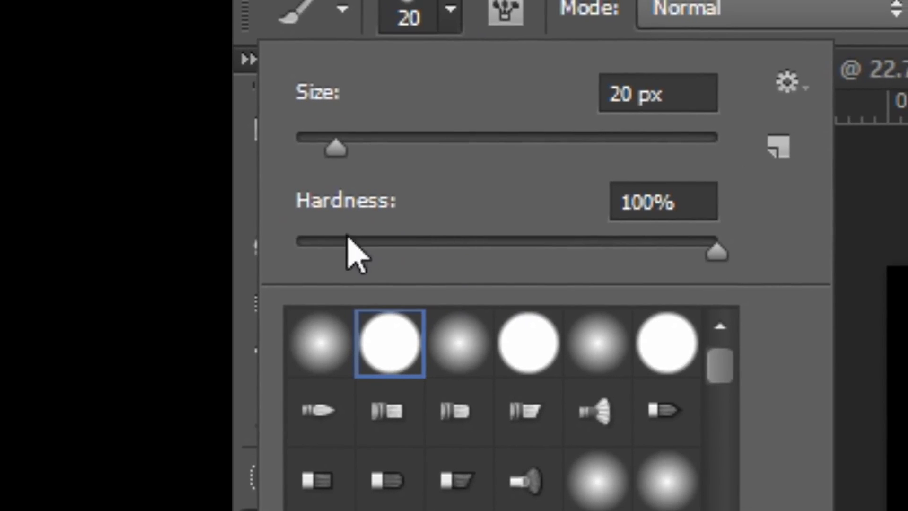
{"action": "left_click_drag", "start_coordinate": [716, 255], "coordinate": [324, 251]}
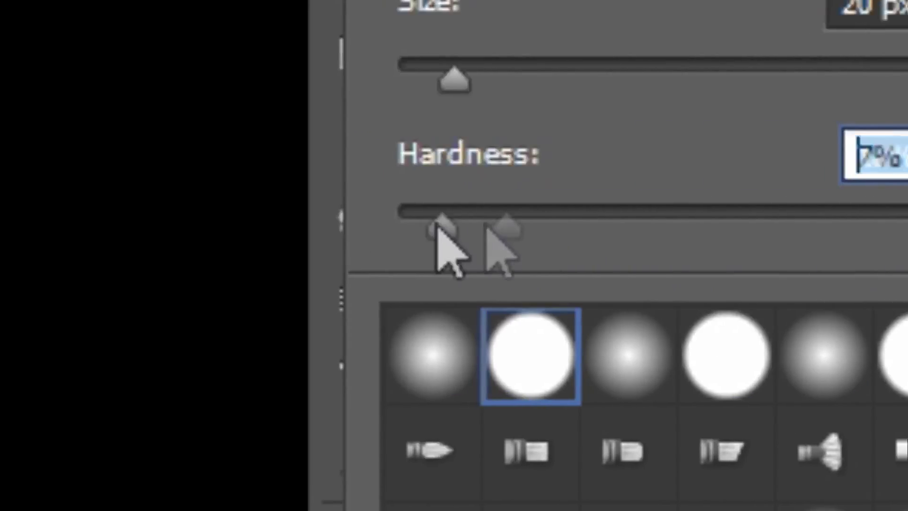
{"action": "left_click_drag", "start_coordinate": [436, 225], "coordinate": [460, 230]}
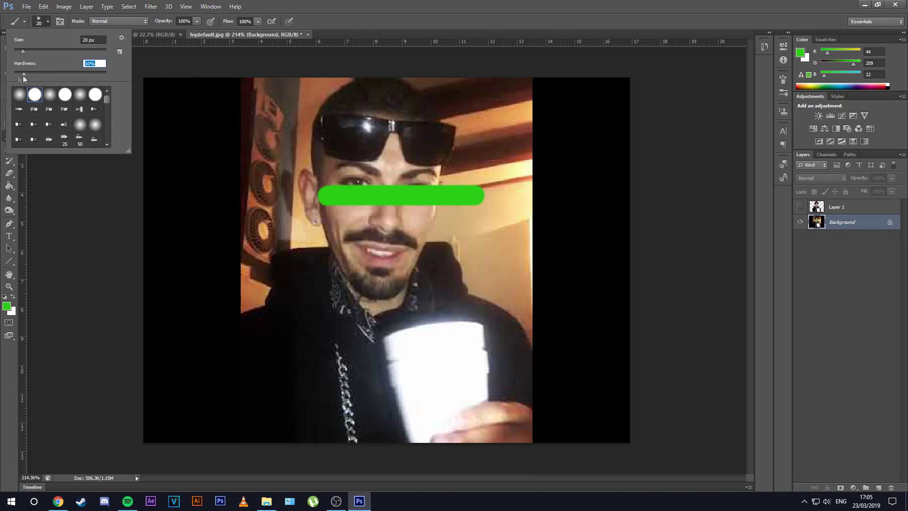
{"action": "left_click", "coordinate": [359, 22]}
{"action": "left_click_drag", "start_coordinate": [282, 125], "coordinate": [497, 122]}
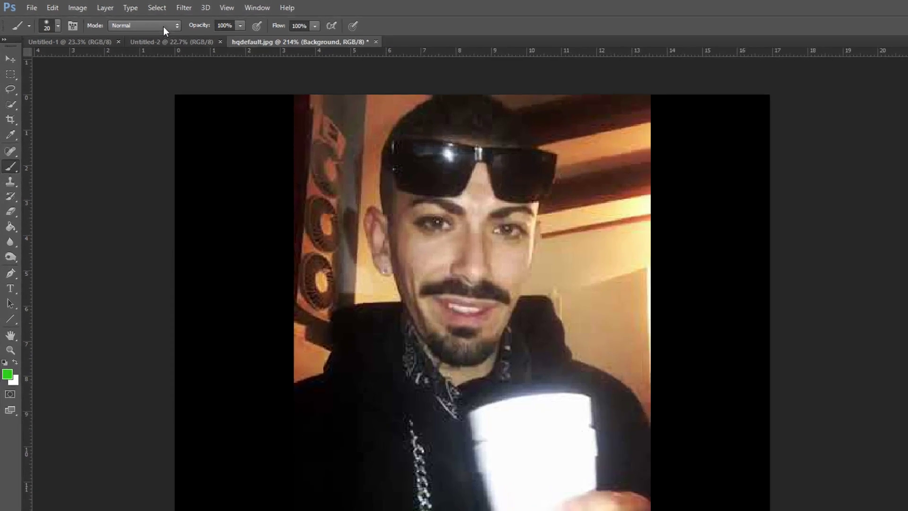
- Set the Brush mode to Overlay and paint green over the man's face, from the forehead to the chin
{"action": "left_click", "coordinate": [134, 22]}
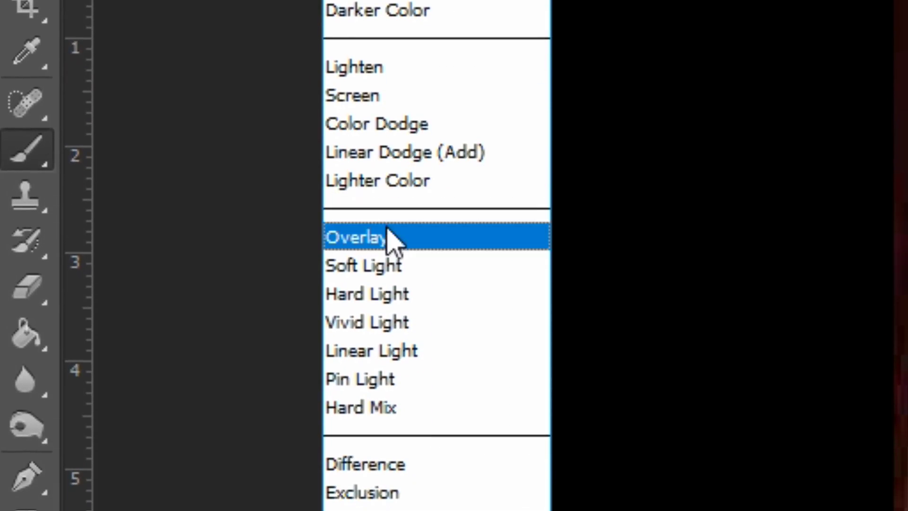
{"action": "left_click", "coordinate": [391, 338]}
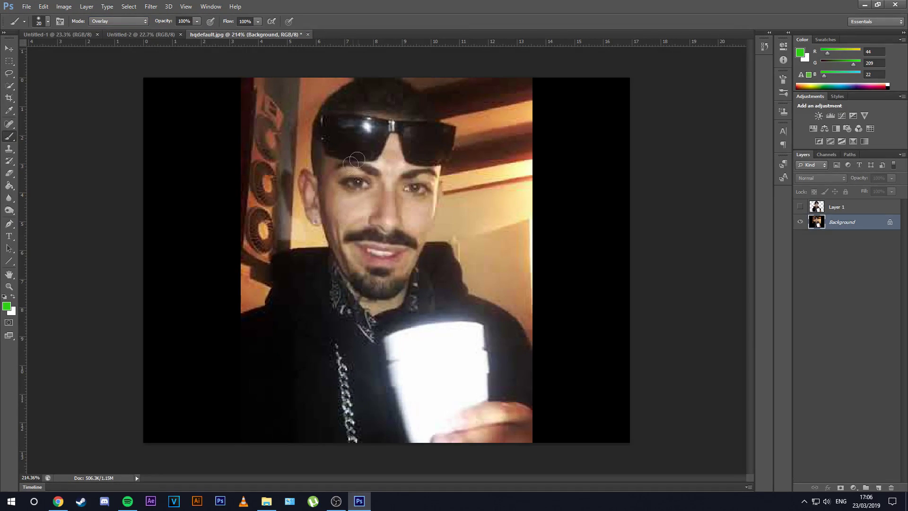
{"action": "mouse_move", "coordinate": [348, 192]}
{"action": "left_mouse_down"}
{"action": "mouse_move", "coordinate": [378, 189]}
{"action": "mouse_move", "coordinate": [388, 210]}
{"action": "mouse_move", "coordinate": [370, 244]}
{"action": "left_mouse_up"}
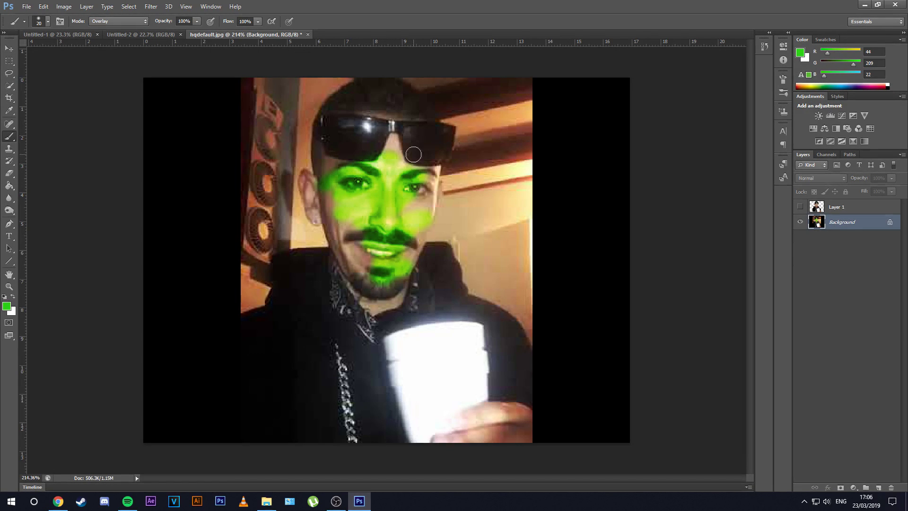
{"action": "left_click_drag", "start_coordinate": [435, 218], "coordinate": [414, 233]}
{"action": "mouse_move", "coordinate": [386, 291]}
{"action": "left_mouse_down"}
{"action": "mouse_move", "coordinate": [354, 235]}
{"action": "mouse_move", "coordinate": [346, 260]}
{"action": "mouse_move", "coordinate": [324, 181]}
{"action": "left_mouse_up"}
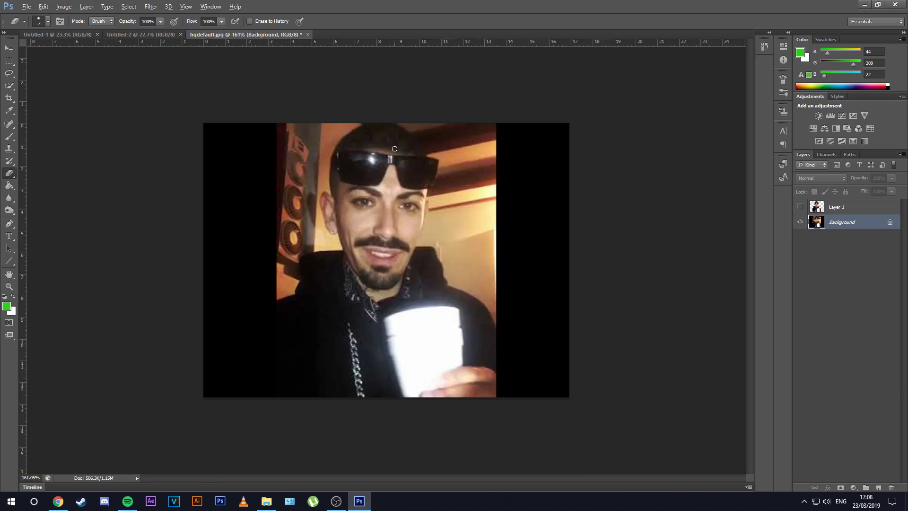
- Try an Eraser stroke down the man's face on the Background layer, and undo it
{"action": "scroll", "coordinate": [376, 167], "scroll_direction": "up", "scroll_amount": 2}
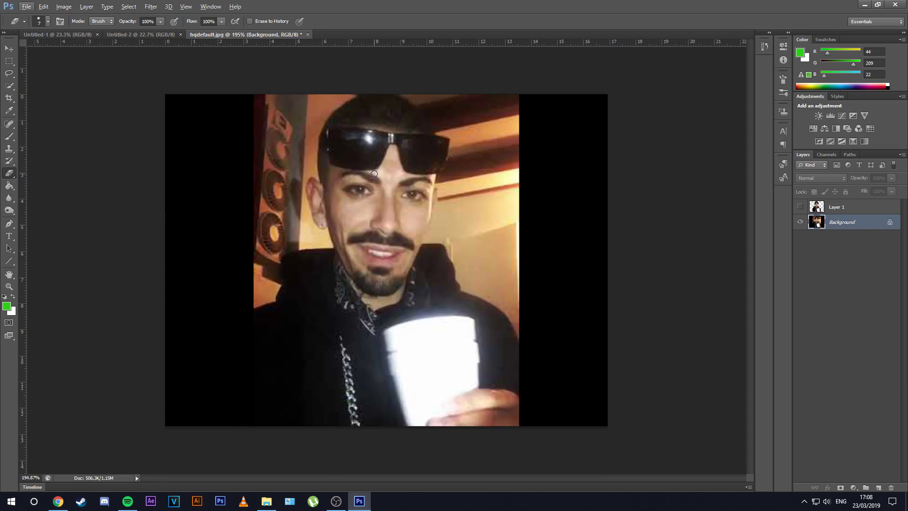
{"action": "mouse_move", "coordinate": [393, 160]}
{"action": "left_mouse_down"}
{"action": "mouse_move", "coordinate": [444, 181]}
{"action": "mouse_move", "coordinate": [431, 188]}
{"action": "mouse_move", "coordinate": [436, 215]}
{"action": "mouse_move", "coordinate": [425, 242]}
{"action": "mouse_move", "coordinate": [439, 275]}
{"action": "left_mouse_up"}
{"action": "key", "text": "ctrl+z"}
- Try an Eraser stroke across the sunglasses with a 20 px brush while adjusting its hardness, and undo the stroke
{"action": "left_click", "coordinate": [44, 23]}
{"action": "left_click_drag", "start_coordinate": [33, 72], "coordinate": [13, 75]}
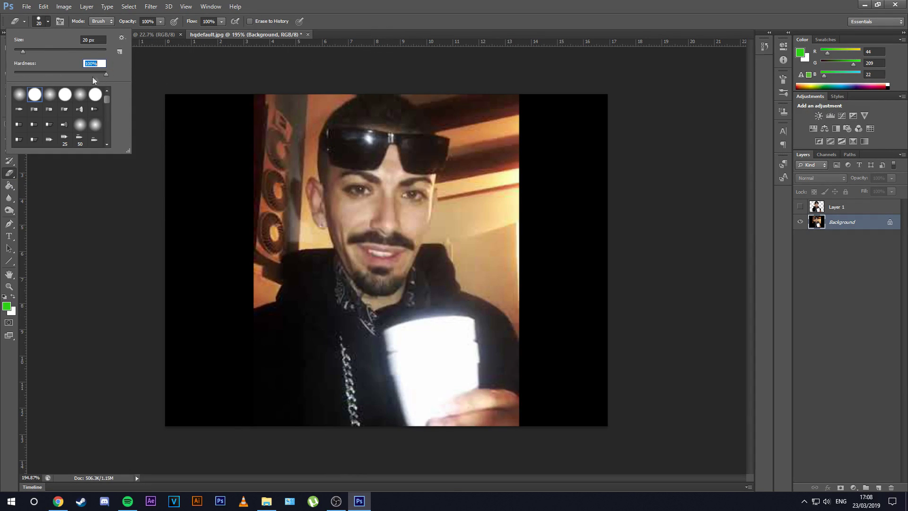
{"action": "left_click", "coordinate": [371, 84]}
{"action": "mouse_move", "coordinate": [428, 137]}
{"action": "left_mouse_down"}
{"action": "mouse_move", "coordinate": [345, 227]}
{"action": "mouse_move", "coordinate": [393, 293]}
{"action": "mouse_move", "coordinate": [419, 114]}
{"action": "left_mouse_up"}
{"action": "key", "text": "ctrl+z"}
{"action": "left_click", "coordinate": [46, 22]}
{"action": "left_click_drag", "start_coordinate": [18, 75], "coordinate": [360, 5]}
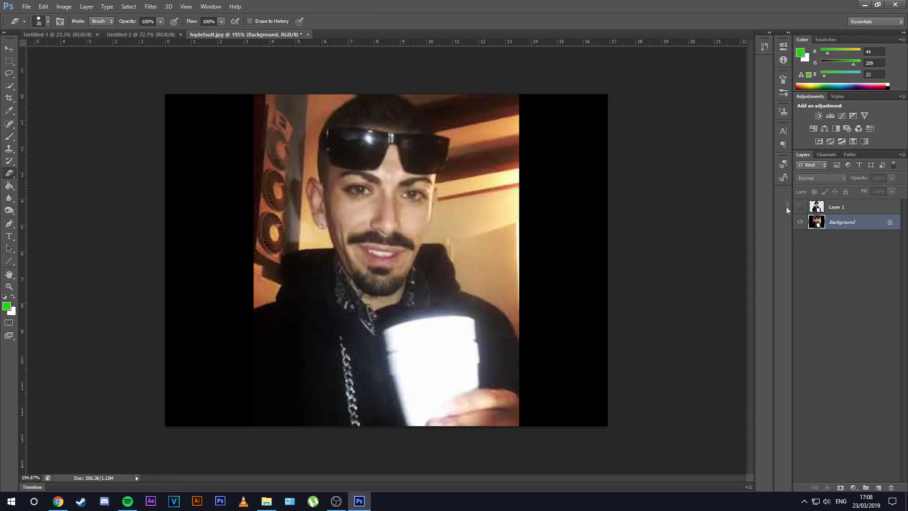
- Add a new layer above the Background and paint the man's face green with the Brush at 60% opacity
{"action": "left_click", "coordinate": [879, 487]}
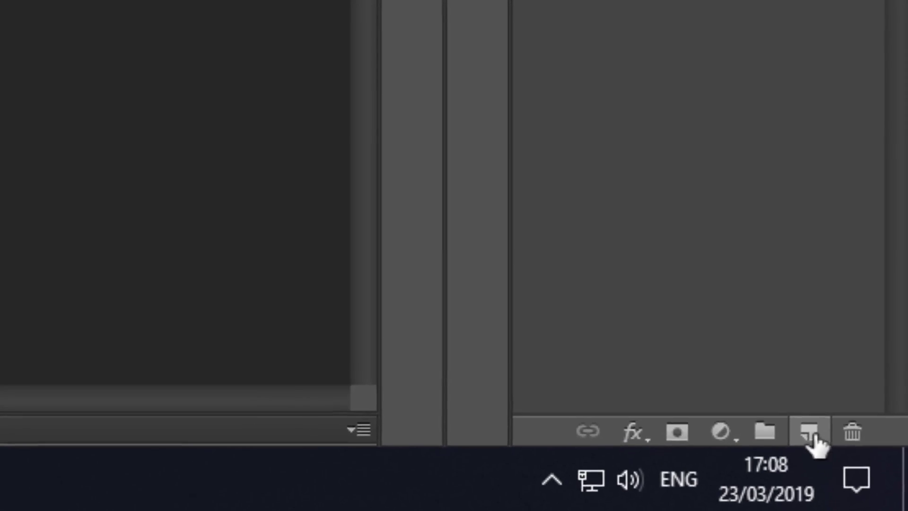
{"action": "left_click", "coordinate": [815, 436]}
{"action": "mouse_move", "coordinate": [362, 160]}
{"action": "left_mouse_down"}
{"action": "mouse_move", "coordinate": [354, 221]}
{"action": "mouse_move", "coordinate": [376, 233]}
{"action": "mouse_move", "coordinate": [395, 277]}
{"action": "mouse_move", "coordinate": [416, 234]}
{"action": "mouse_move", "coordinate": [415, 212]}
{"action": "mouse_move", "coordinate": [392, 220]}
{"action": "mouse_move", "coordinate": [391, 192]}
{"action": "mouse_move", "coordinate": [370, 215]}
{"action": "mouse_move", "coordinate": [354, 201]}
{"action": "mouse_move", "coordinate": [371, 261]}
{"action": "left_mouse_up"}
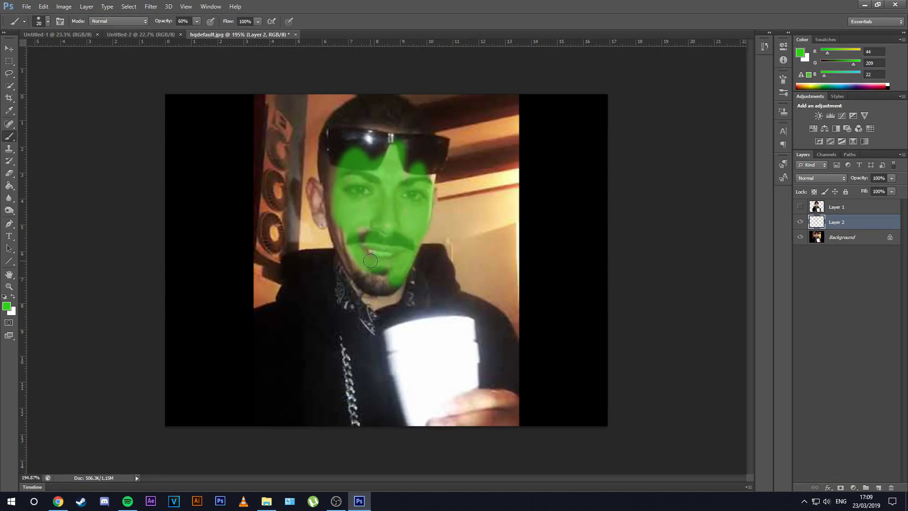
- Erase the green paint from the face on Layer 2 with a 20 px Eraser
{"action": "left_click", "coordinate": [16, 176]}
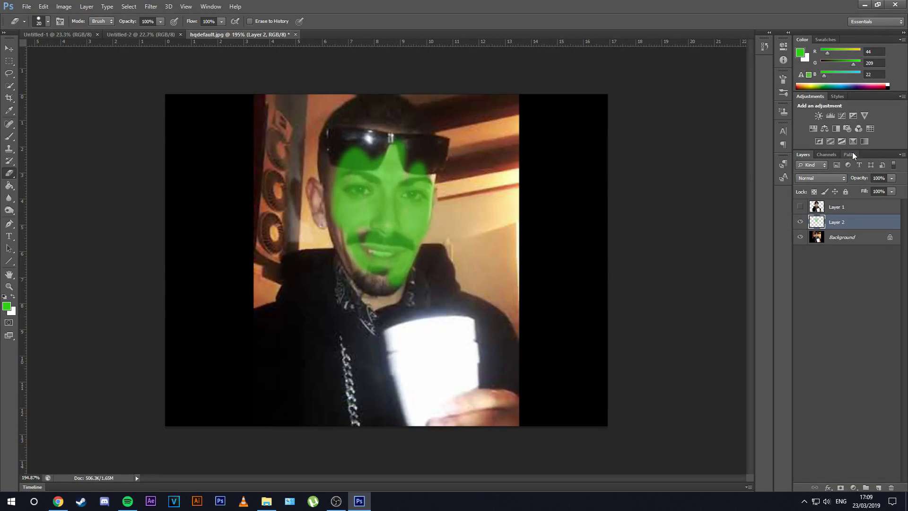
{"action": "mouse_move", "coordinate": [407, 284]}
{"action": "left_mouse_down"}
{"action": "mouse_move", "coordinate": [432, 164]}
{"action": "mouse_move", "coordinate": [401, 280]}
{"action": "mouse_move", "coordinate": [394, 257]}
{"action": "mouse_move", "coordinate": [409, 163]}
{"action": "left_mouse_up"}
{"action": "mouse_move", "coordinate": [410, 224]}
{"action": "left_mouse_down"}
{"action": "mouse_move", "coordinate": [409, 147]}
{"action": "mouse_move", "coordinate": [388, 187]}
{"action": "mouse_move", "coordinate": [393, 139]}
{"action": "mouse_move", "coordinate": [358, 157]}
{"action": "mouse_move", "coordinate": [339, 151]}
{"action": "mouse_move", "coordinate": [379, 138]}
{"action": "mouse_move", "coordinate": [320, 148]}
{"action": "mouse_move", "coordinate": [378, 163]}
{"action": "mouse_move", "coordinate": [325, 180]}
{"action": "mouse_move", "coordinate": [354, 159]}
{"action": "mouse_move", "coordinate": [332, 219]}
{"action": "mouse_move", "coordinate": [328, 196]}
{"action": "mouse_move", "coordinate": [369, 182]}
{"action": "mouse_move", "coordinate": [352, 177]}
{"action": "mouse_move", "coordinate": [339, 227]}
{"action": "left_mouse_up"}
{"action": "left_click_drag", "start_coordinate": [402, 235], "coordinate": [368, 262]}
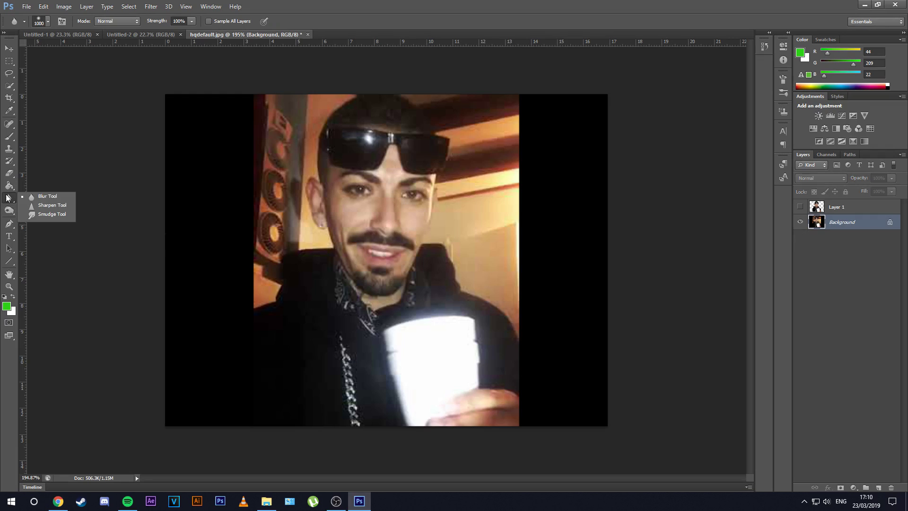
- Reduce the Blur tool's brush to 90 px, try blurring the face and the cup, and revert the blurring
{"action": "left_click", "coordinate": [8, 196]}
{"action": "key", "text": "bracketleft"}
{"action": "key", "text": "bracketleft"}
{"action": "key", "text": "bracketleft"}
{"action": "key", "text": "bracketleft"}
{"action": "key", "text": "bracketleft"}
{"action": "key", "text": "bracketleft"}
{"action": "key", "text": "bracketleft"}
{"action": "key", "text": "bracketleft"}
{"action": "key", "text": "bracketleft"}
{"action": "key", "text": "bracketleft"}
{"action": "key", "text": "bracketleft"}
{"action": "key", "text": "bracketleft"}
{"action": "key", "text": "bracketleft"}
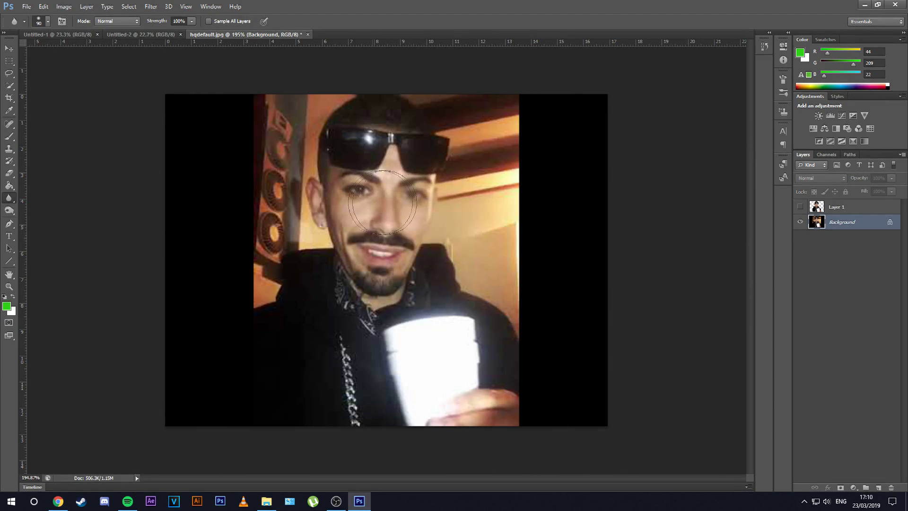
{"action": "mouse_move", "coordinate": [383, 203]}
{"action": "left_mouse_down"}
{"action": "mouse_move", "coordinate": [365, 194]}
{"action": "mouse_move", "coordinate": [410, 210]}
{"action": "mouse_move", "coordinate": [372, 222]}
{"action": "mouse_move", "coordinate": [387, 264]}
{"action": "mouse_move", "coordinate": [398, 151]}
{"action": "mouse_move", "coordinate": [374, 179]}
{"action": "mouse_move", "coordinate": [392, 227]}
{"action": "left_mouse_up"}
{"action": "left_click_drag", "start_coordinate": [442, 349], "coordinate": [400, 272]}
{"action": "key", "text": "F12"}
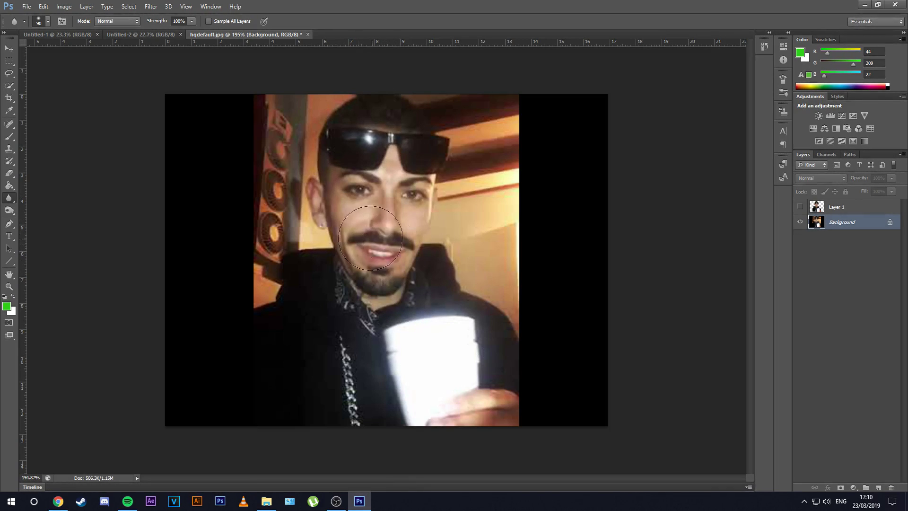
- Sharpen the area around the man's eyes with the Sharpen tool, enlarging its brush for another pass
{"action": "right_click", "coordinate": [9, 200]}
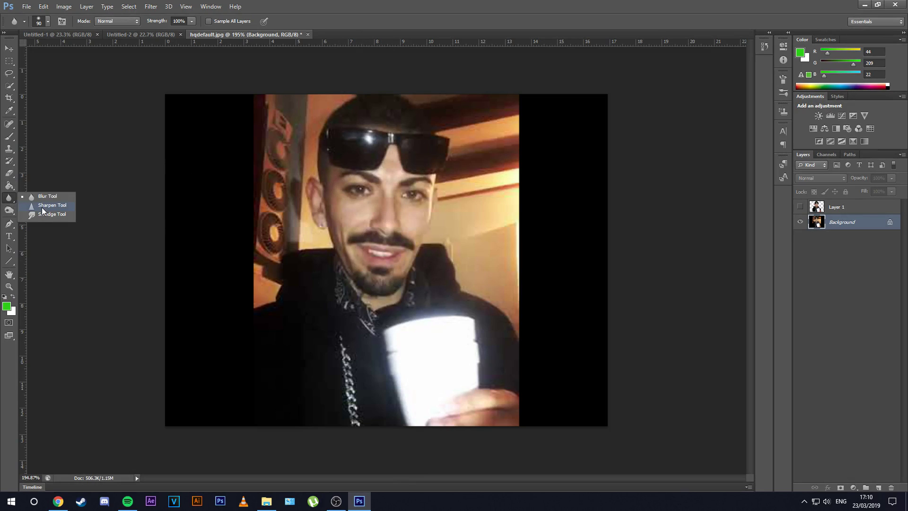
{"action": "left_click", "coordinate": [41, 201]}
{"action": "mouse_move", "coordinate": [360, 186]}
{"action": "left_mouse_down"}
{"action": "mouse_move", "coordinate": [416, 190]}
{"action": "mouse_move", "coordinate": [435, 218]}
{"action": "left_mouse_up"}
{"action": "right_click", "coordinate": [5, 201]}
{"action": "left_click", "coordinate": [42, 208]}
{"action": "key", "text": "bracketright"}
{"action": "key", "text": "bracketright"}
{"action": "key", "text": "bracketright"}
{"action": "key", "text": "bracketright"}
{"action": "key", "text": "bracketright"}
{"action": "key", "text": "bracketright"}
{"action": "key", "text": "bracketright"}
{"action": "key", "text": "bracketright"}
{"action": "key", "text": "bracketright"}
{"action": "left_click_drag", "start_coordinate": [361, 199], "coordinate": [426, 202]}
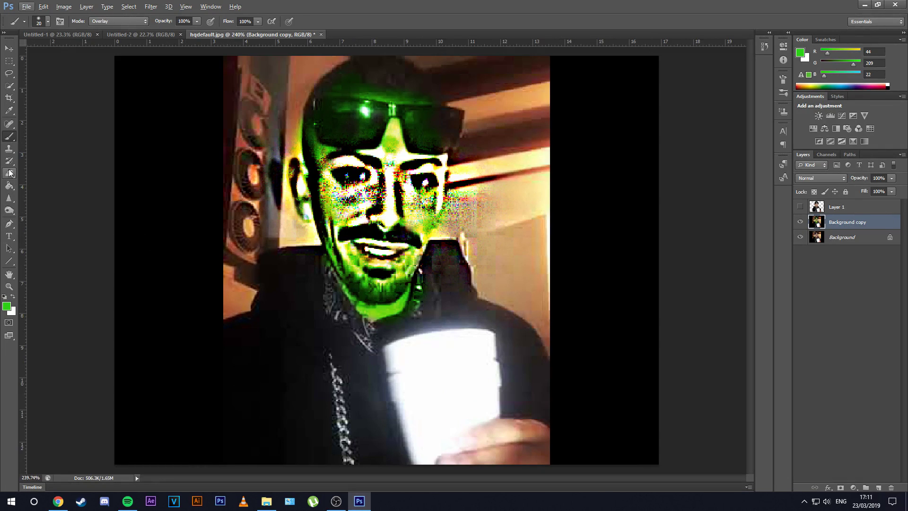
- Try the Smudge tool at 50% strength over both eyes on the Background copy layer, and undo the strokes
{"action": "left_click", "coordinate": [9, 201]}
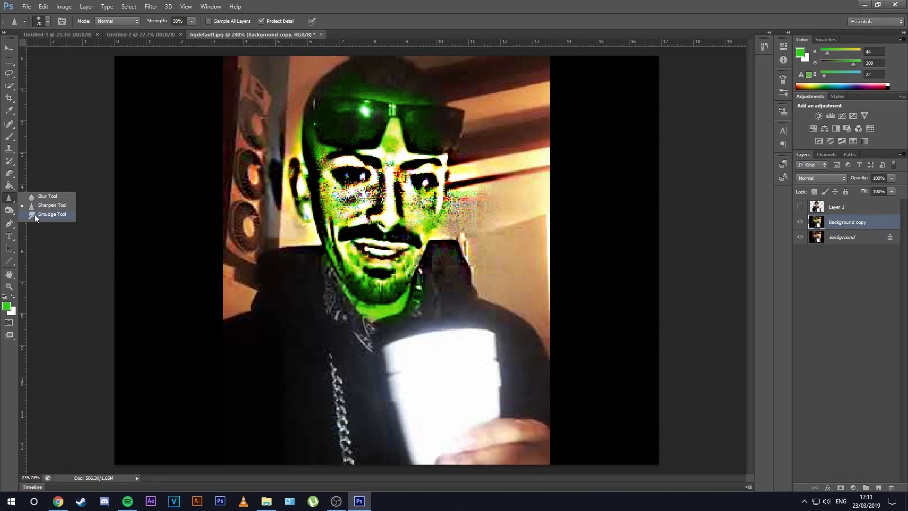
{"action": "left_click", "coordinate": [35, 215]}
{"action": "mouse_move", "coordinate": [350, 190]}
{"action": "left_mouse_down"}
{"action": "mouse_move", "coordinate": [359, 180]}
{"action": "mouse_move", "coordinate": [374, 204]}
{"action": "left_mouse_up"}
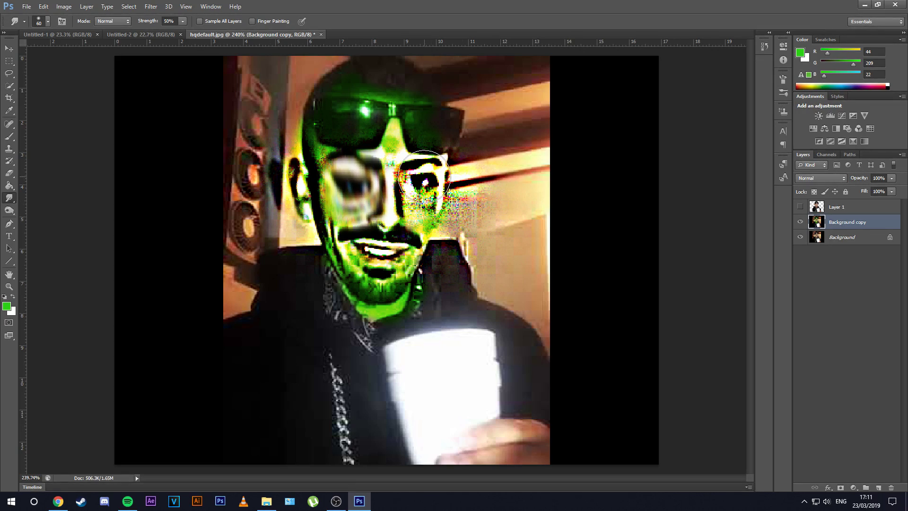
{"action": "left_click_drag", "start_coordinate": [425, 176], "coordinate": [414, 206]}
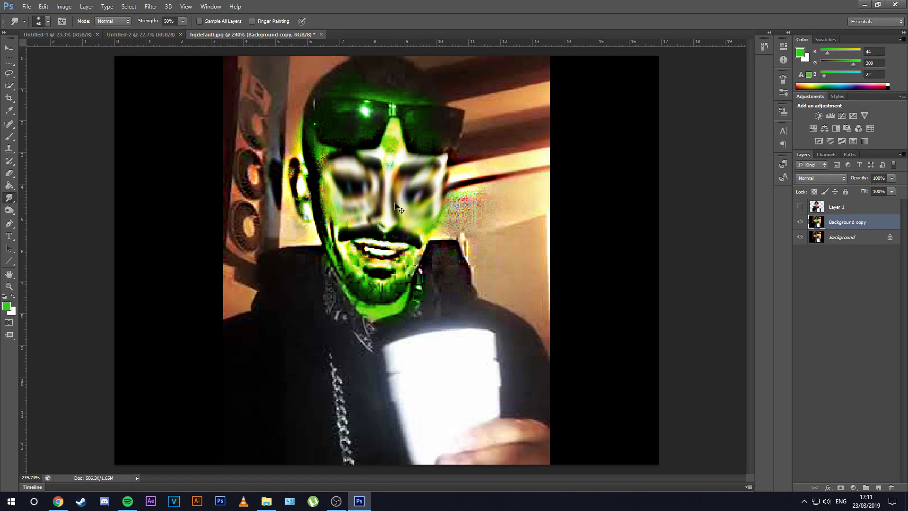
{"action": "key", "text": "ctrl+alt+z"}
{"action": "key", "text": "ctrl+alt+z"}
- Try smudging the mouth and chin downwards, and undo all the smudge strokes
{"action": "left_click_drag", "start_coordinate": [384, 236], "coordinate": [384, 305]}
{"action": "key", "text": "ctrl+alt+z"}
{"action": "mouse_move", "coordinate": [397, 266]}
{"action": "left_mouse_down"}
{"action": "mouse_move", "coordinate": [406, 295]}
{"action": "mouse_move", "coordinate": [377, 280]}
{"action": "mouse_move", "coordinate": [349, 284]}
{"action": "mouse_move", "coordinate": [347, 266]}
{"action": "mouse_move", "coordinate": [341, 278]}
{"action": "mouse_move", "coordinate": [373, 277]}
{"action": "mouse_move", "coordinate": [397, 295]}
{"action": "left_mouse_up"}
{"action": "key", "text": "ctrl+alt+z"}
{"action": "key", "text": "ctrl+alt+z"}
{"action": "key", "text": "ctrl+alt+z"}
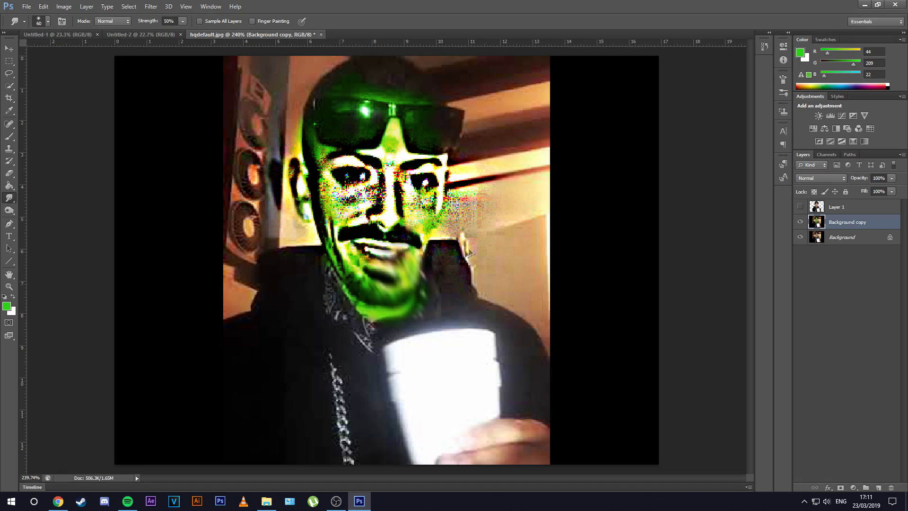
{"action": "key", "text": "ctrl+alt+z"}
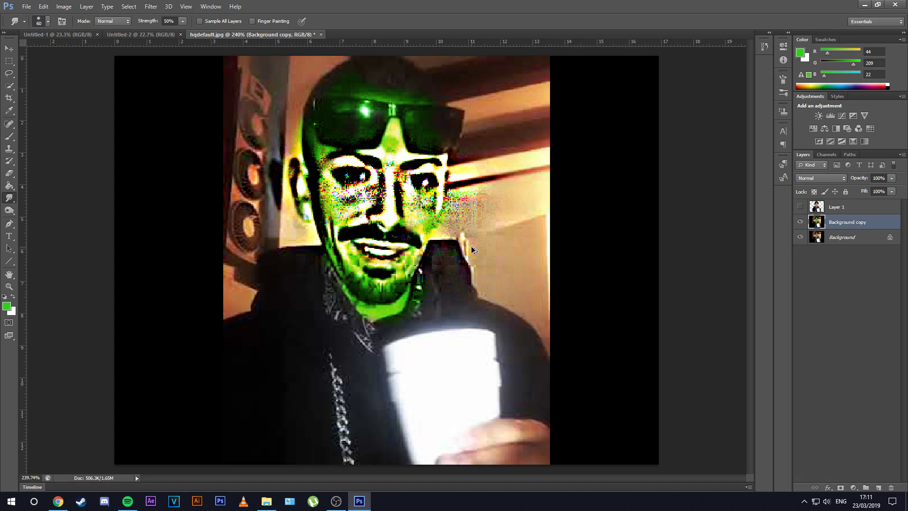
- Open the Liquify filter for the Background copy layer
{"action": "left_click", "coordinate": [152, 7]}
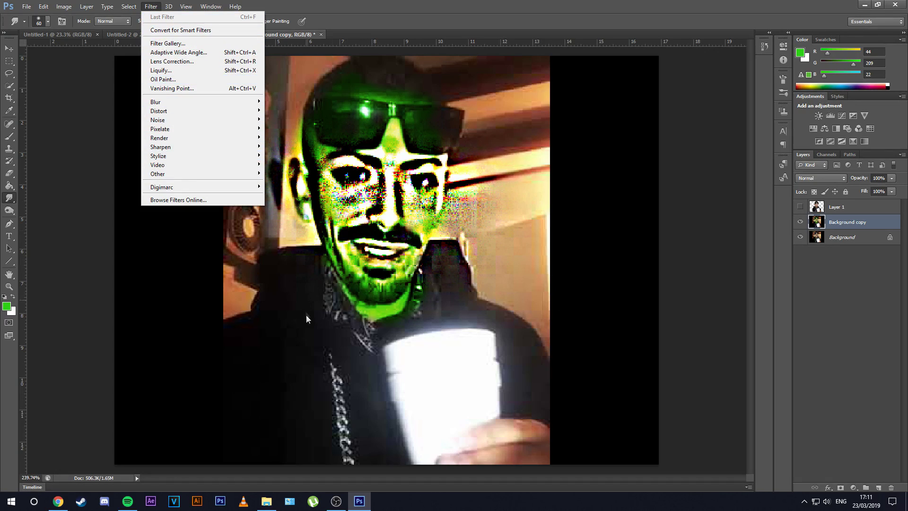
{"action": "left_click", "coordinate": [150, 4]}
{"action": "left_click", "coordinate": [160, 70]}
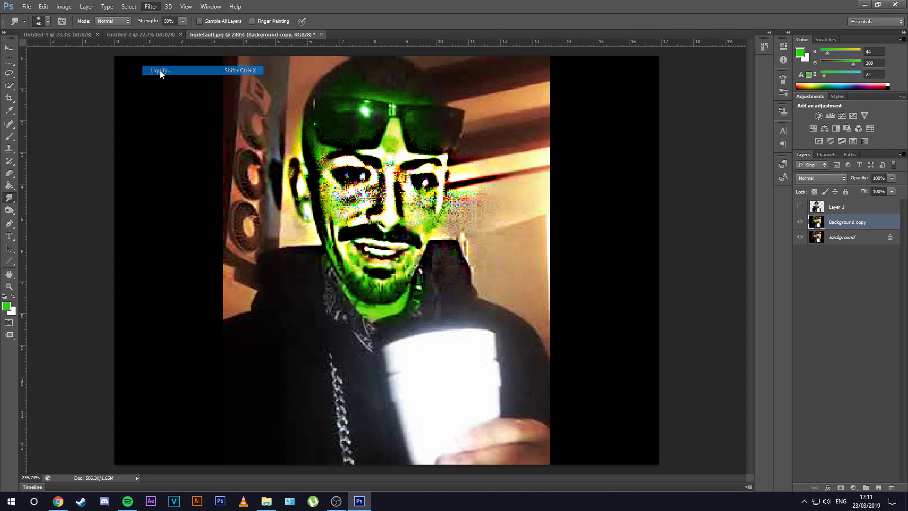
{"action": "key", "text": "alt"}
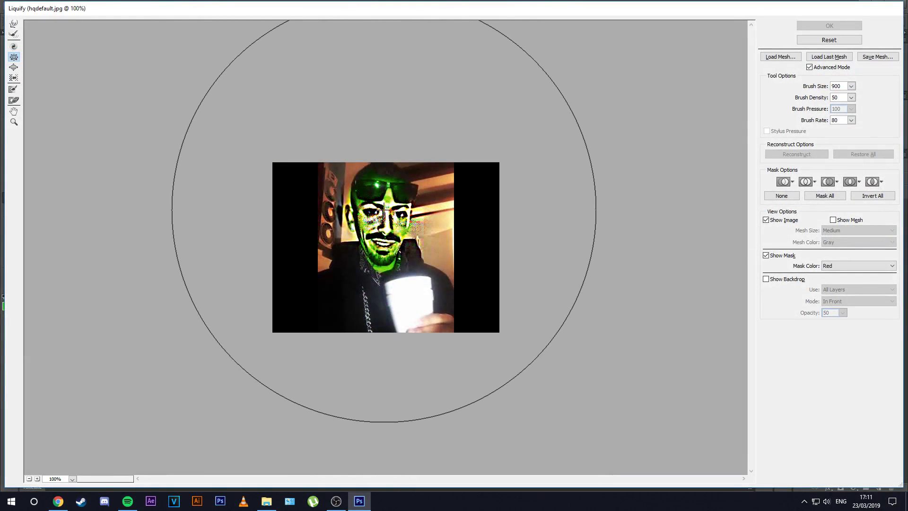
- Reduce the Liquify brush size to 50
{"action": "left_click", "coordinate": [38, 479]}
{"action": "left_click", "coordinate": [38, 479]}
{"action": "key", "text": "["}
{"action": "key", "text": "["}
{"action": "key", "text": "["}
{"action": "key", "text": "["}
{"action": "key", "text": "["}
{"action": "key", "text": "["}
{"action": "key", "text": "["}
{"action": "key", "text": "["}
{"action": "key", "text": "["}
{"action": "key", "text": "["}
{"action": "key", "text": "["}
{"action": "key", "text": "["}
{"action": "key", "text": "["}
{"action": "key", "text": "["}
{"action": "key", "text": "["}
{"action": "key", "text": "["}
{"action": "left_click_drag", "start_coordinate": [407, 299], "coordinate": [411, 296]}
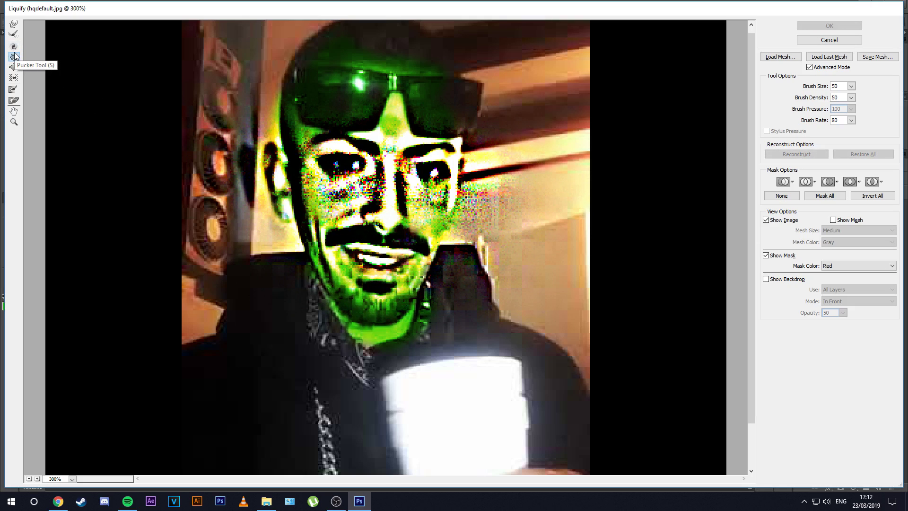
- Try warping the mouth and chin with the Forward Warp tool, and undo the distortions
{"action": "left_click", "coordinate": [14, 25]}
{"action": "left_click_drag", "start_coordinate": [378, 284], "coordinate": [375, 373]}
{"action": "key", "text": "ctrl+z"}
{"action": "mouse_move", "coordinate": [365, 251]}
{"action": "left_mouse_down"}
{"action": "mouse_move", "coordinate": [426, 272]}
{"action": "mouse_move", "coordinate": [353, 251]}
{"action": "left_mouse_up"}
{"action": "key", "text": "ctrl+alt+z"}
{"action": "key", "text": "ctrl+alt+z"}
{"action": "key", "text": "ctrl+alt+z"}
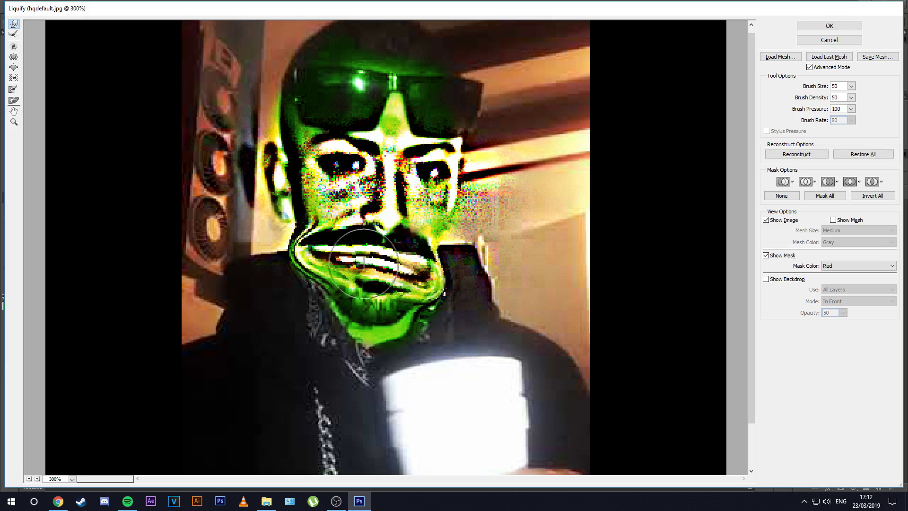
- Stretch the ear outwards from the head with the Forward Warp tool, and apply the Liquify filter
{"action": "mouse_move", "coordinate": [275, 181]}
{"action": "left_mouse_down"}
{"action": "mouse_move", "coordinate": [234, 182]}
{"action": "mouse_move", "coordinate": [283, 206]}
{"action": "mouse_move", "coordinate": [271, 190]}
{"action": "mouse_move", "coordinate": [276, 198]}
{"action": "mouse_move", "coordinate": [269, 159]}
{"action": "left_mouse_up"}
{"action": "mouse_move", "coordinate": [463, 160]}
{"action": "left_mouse_down"}
{"action": "mouse_move", "coordinate": [495, 172]}
{"action": "mouse_move", "coordinate": [483, 182]}
{"action": "left_mouse_up"}
{"action": "key", "text": "ctrl+alt+z"}
{"action": "key", "text": "ctrl+alt+z"}
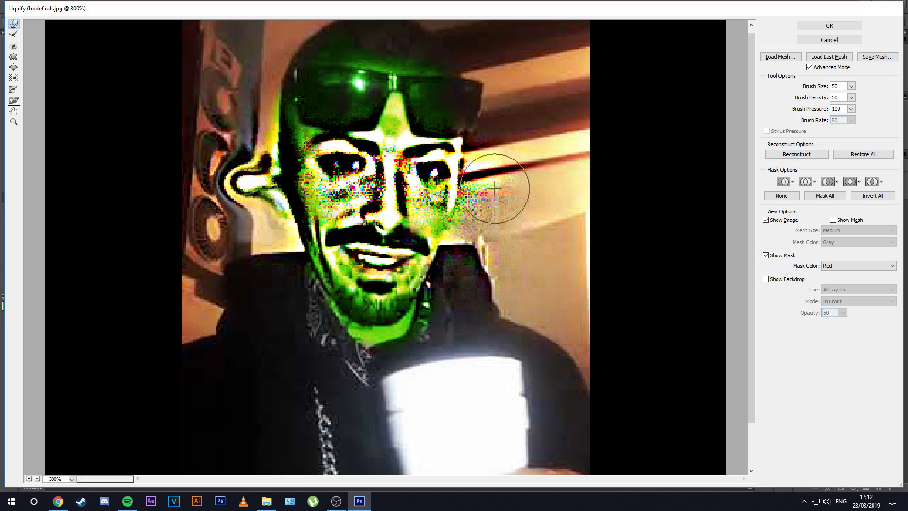
{"action": "left_click", "coordinate": [827, 40]}
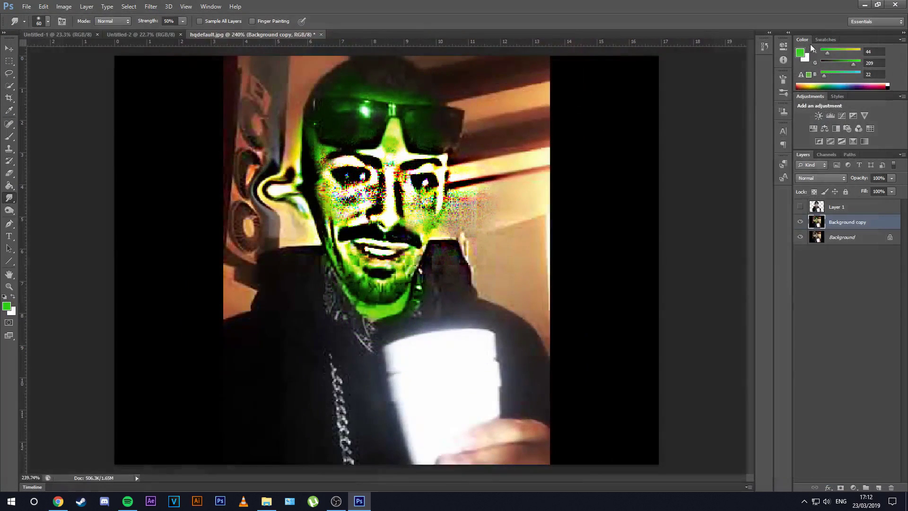
- Try the Burn tool on the white cup with range Highlights and 100% exposure, and undo the stroke
{"action": "scroll", "coordinate": [372, 184], "scroll_direction": "down", "scroll_amount": 3}
{"action": "scroll", "coordinate": [475, 145], "scroll_direction": "up", "scroll_amount": 2}
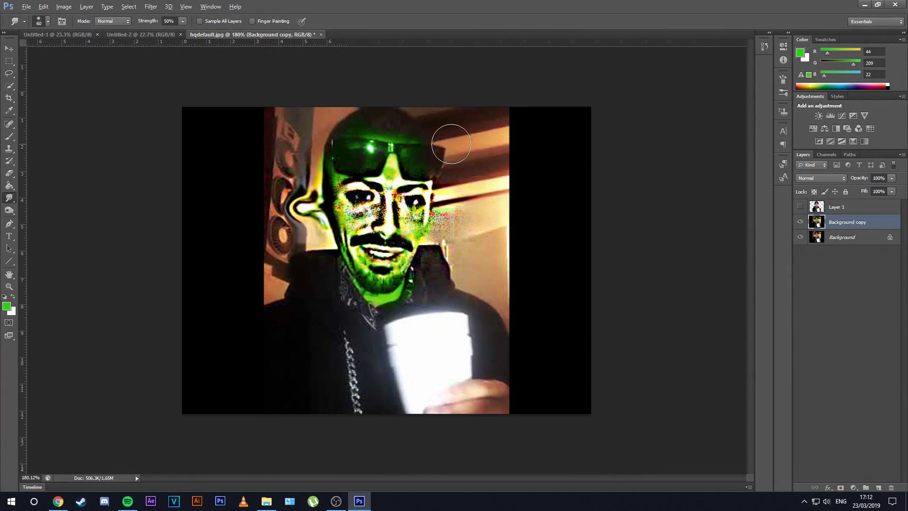
{"action": "scroll", "coordinate": [454, 303], "scroll_direction": "up", "scroll_amount": 1}
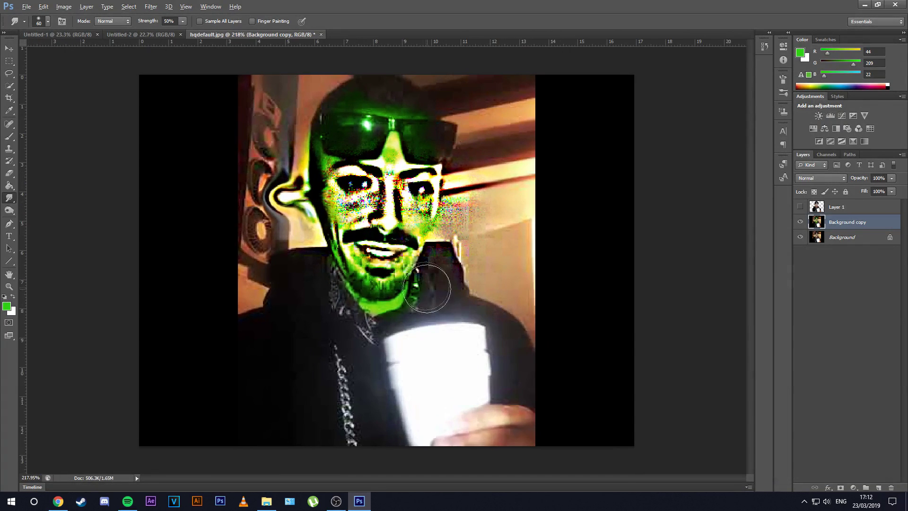
{"action": "left_click", "coordinate": [12, 212]}
{"action": "left_click", "coordinate": [44, 217]}
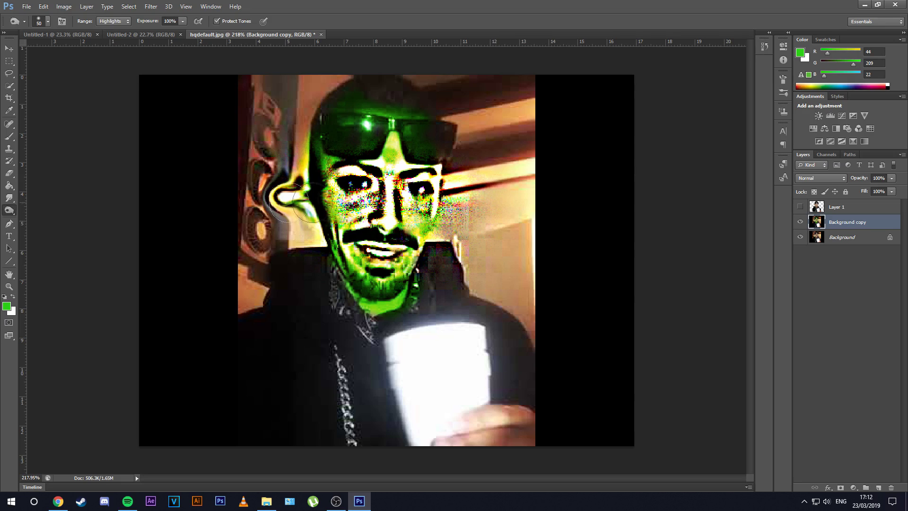
{"action": "mouse_move", "coordinate": [431, 393]}
{"action": "left_mouse_down"}
{"action": "mouse_move", "coordinate": [444, 398]}
{"action": "mouse_move", "coordinate": [434, 345]}
{"action": "mouse_move", "coordinate": [421, 415]}
{"action": "mouse_move", "coordinate": [462, 372]}
{"action": "mouse_move", "coordinate": [427, 385]}
{"action": "mouse_move", "coordinate": [460, 351]}
{"action": "left_mouse_up"}
{"action": "key", "text": "ctrl+z"}
- Select the Dodge tool and cycle on to the Sponge tool
{"action": "right_click", "coordinate": [13, 214]}
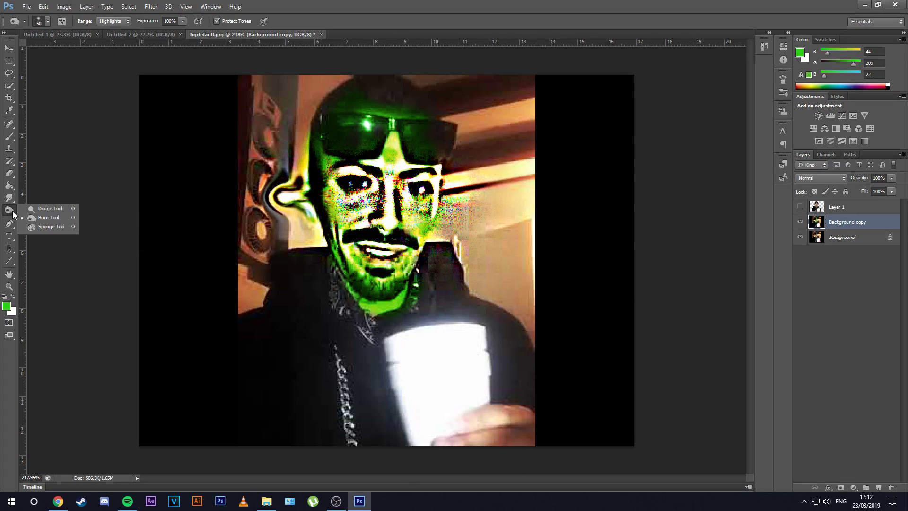
{"action": "left_click", "coordinate": [49, 210]}
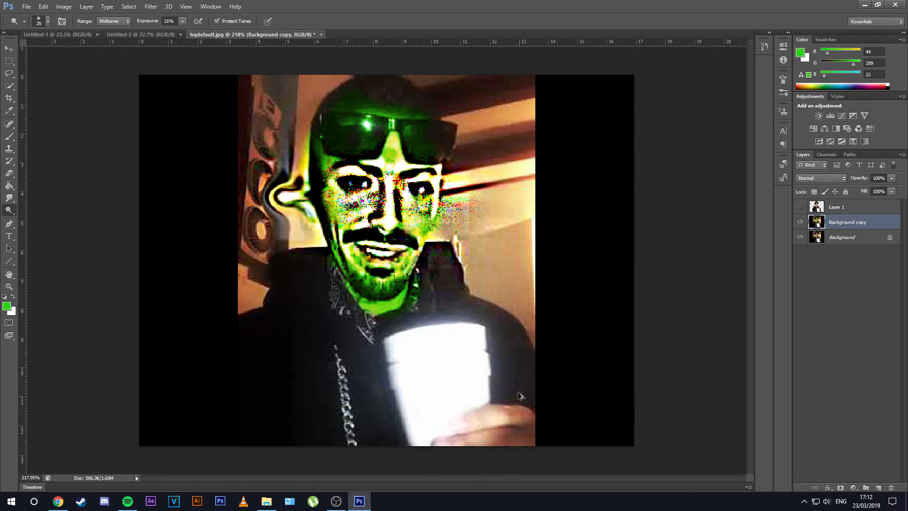
{"action": "key", "text": "shift+o"}
{"action": "key", "text": "shift+o"}
- Select the Pen tool and switch from it to the Polygonal Lasso tool
{"action": "left_click", "coordinate": [11, 223]}
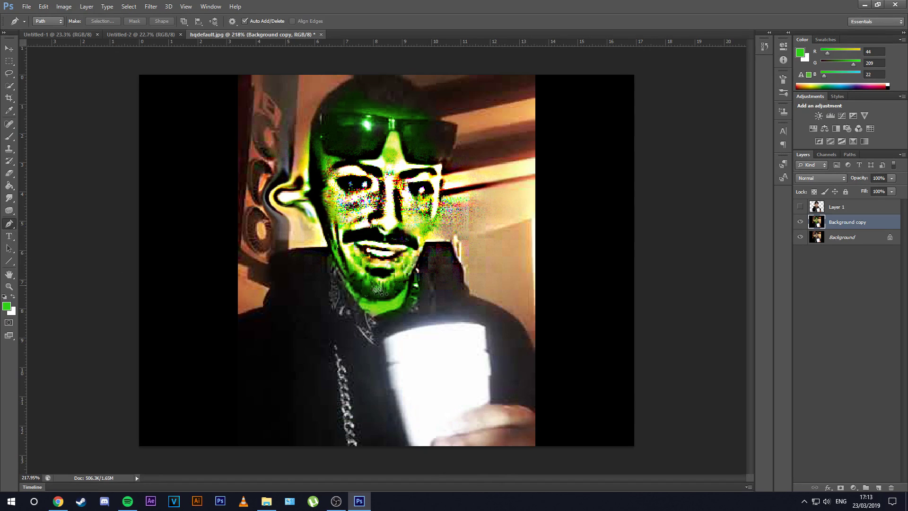
{"action": "left_click", "coordinate": [8, 73]}
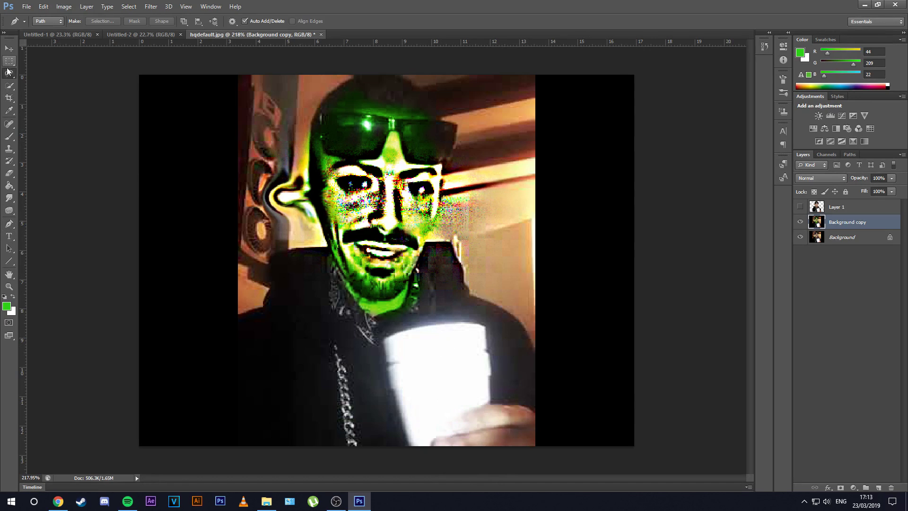
{"action": "left_click", "coordinate": [8, 72]}
{"action": "left_click", "coordinate": [40, 81]}
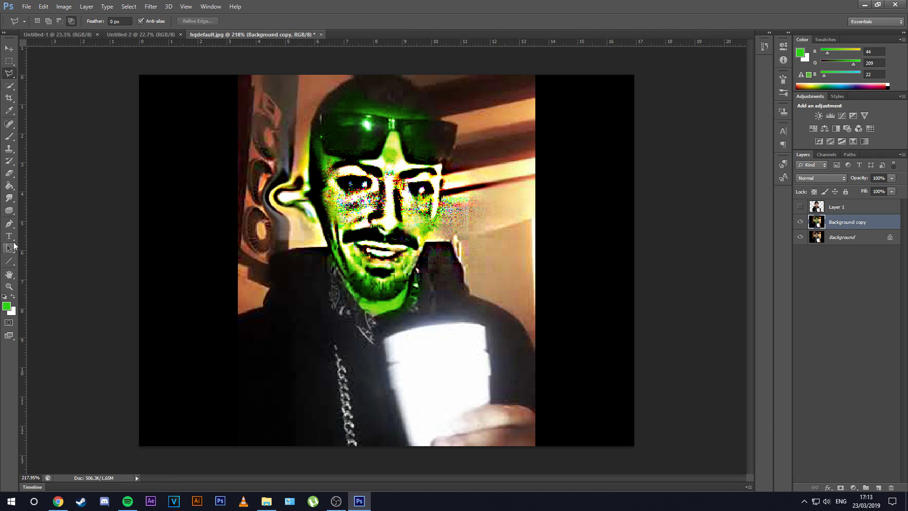
- Draw a Pen path along the jacket's shoulder curve to the photo's edge and down to its lower corner
{"action": "left_click", "coordinate": [8, 223]}
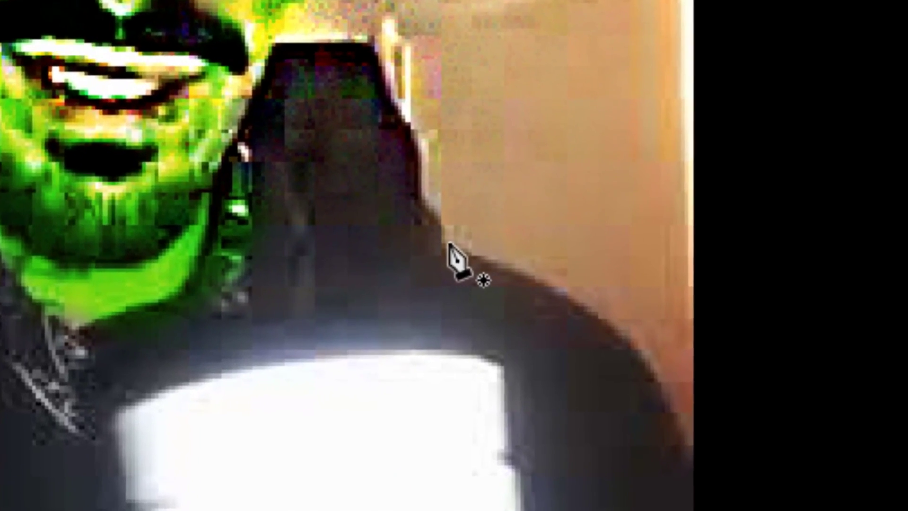
{"action": "left_click", "coordinate": [448, 244]}
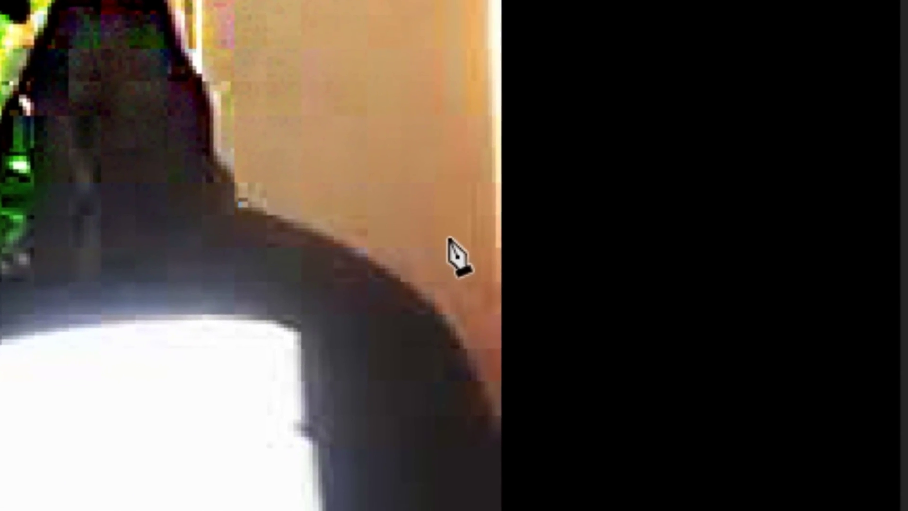
{"action": "left_click_drag", "start_coordinate": [450, 239], "coordinate": [490, 408]}
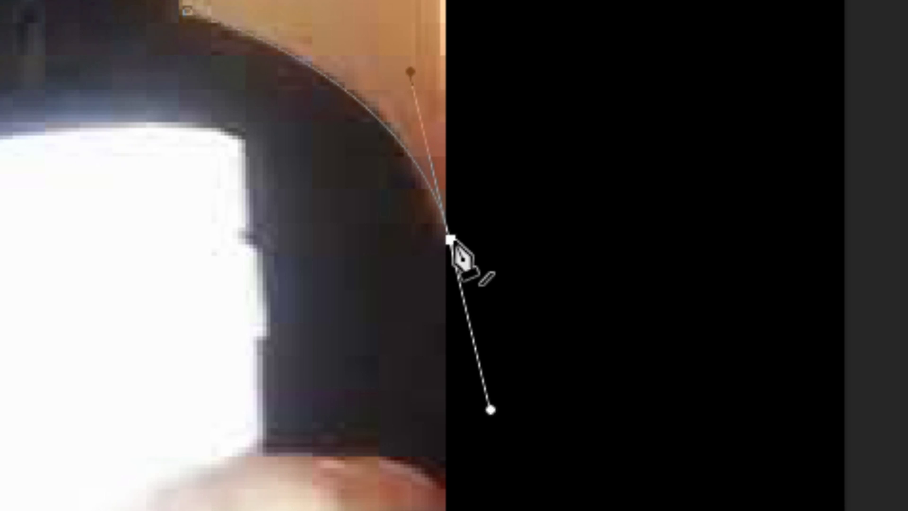
{"action": "mouse_move", "coordinate": [453, 239]}
{"action": "left_mouse_down"}
{"action": "mouse_move", "coordinate": [440, 238]}
{"action": "mouse_move", "coordinate": [453, 238]}
{"action": "left_mouse_up"}
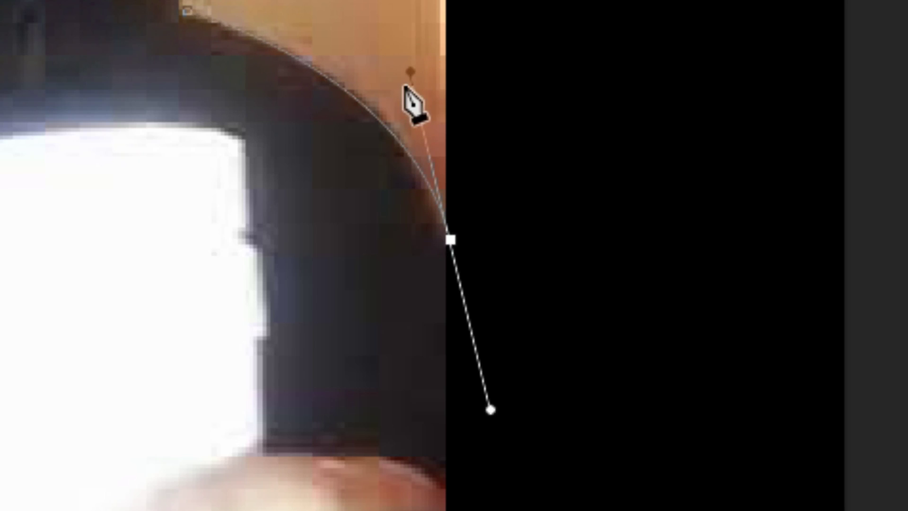
{"action": "mouse_move", "coordinate": [410, 71]}
{"action": "left_mouse_down"}
{"action": "mouse_move", "coordinate": [446, 69]}
{"action": "mouse_move", "coordinate": [419, 81]}
{"action": "mouse_move", "coordinate": [387, 29]}
{"action": "mouse_move", "coordinate": [398, 87]}
{"action": "mouse_move", "coordinate": [450, 129]}
{"action": "mouse_move", "coordinate": [415, 57]}
{"action": "left_mouse_up"}
{"action": "mouse_move", "coordinate": [451, 242]}
{"action": "left_mouse_down"}
{"action": "mouse_move", "coordinate": [427, 244]}
{"action": "mouse_move", "coordinate": [441, 240]}
{"action": "left_mouse_up"}
{"action": "key", "text": "ctrl+z"}
{"action": "mouse_move", "coordinate": [403, 58]}
{"action": "left_mouse_down"}
{"action": "mouse_move", "coordinate": [419, 87]}
{"action": "mouse_move", "coordinate": [403, 31]}
{"action": "mouse_move", "coordinate": [383, 34]}
{"action": "mouse_move", "coordinate": [437, 69]}
{"action": "mouse_move", "coordinate": [438, 91]}
{"action": "mouse_move", "coordinate": [404, 51]}
{"action": "left_mouse_up"}
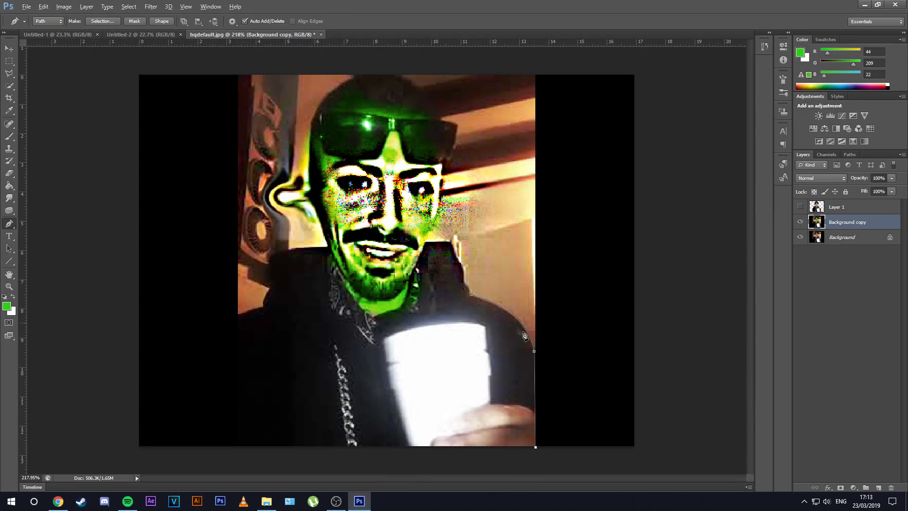
- Try the Polygonal Lasso tool on the wall area beside the shoulder
{"action": "scroll", "coordinate": [519, 333], "scroll_direction": "up", "scroll_amount": 3}
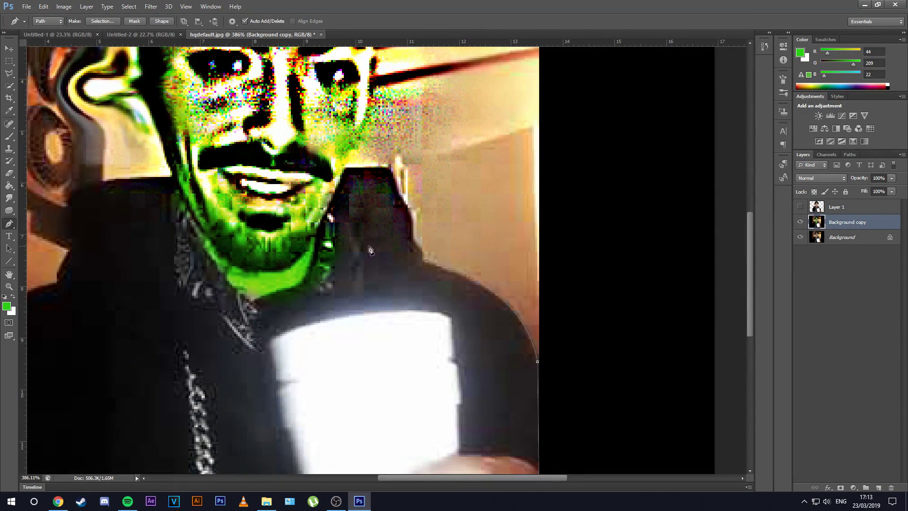
{"action": "left_click", "coordinate": [9, 73]}
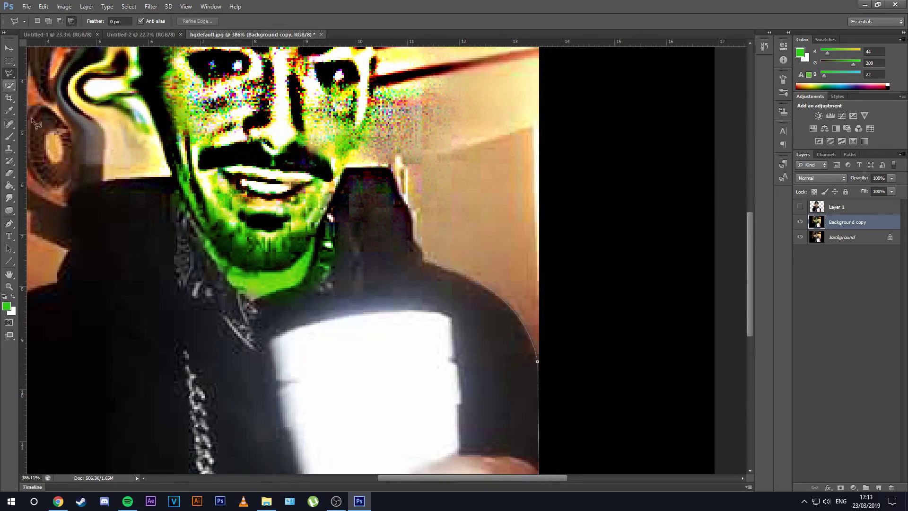
{"action": "left_click", "coordinate": [448, 196]}
{"action": "left_click", "coordinate": [521, 221]}
{"action": "left_click", "coordinate": [543, 253]}
{"action": "left_click", "coordinate": [516, 184]}
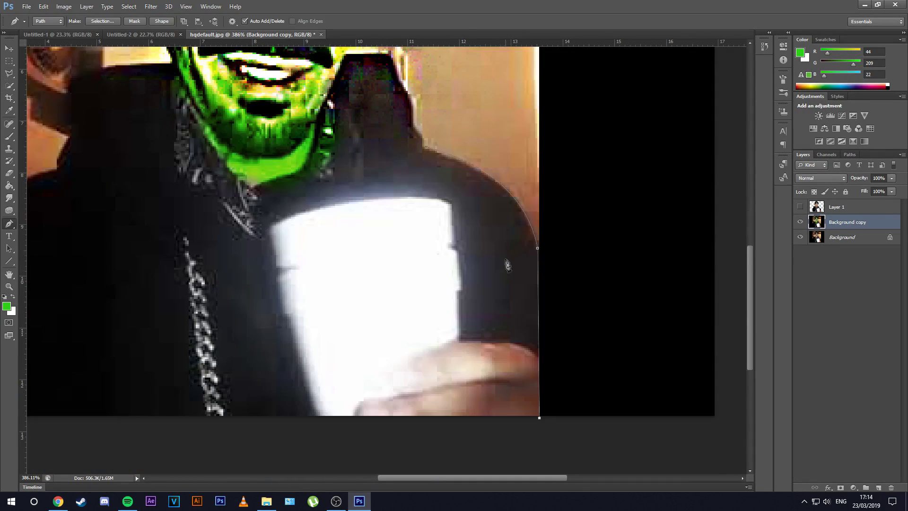
- Close the path with a curve through the jacket back to the shoulder, and make it an anti-aliased new selection
{"action": "scroll", "coordinate": [491, 367], "scroll_direction": "down", "scroll_amount": 1}
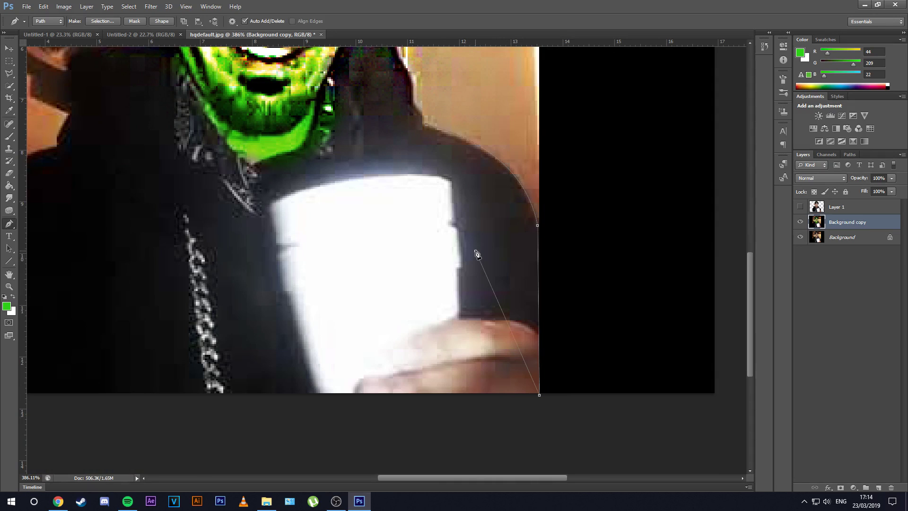
{"action": "left_click_drag", "start_coordinate": [478, 250], "coordinate": [500, 197]}
{"action": "left_click", "coordinate": [426, 127]}
{"action": "right_click", "coordinate": [502, 215]}
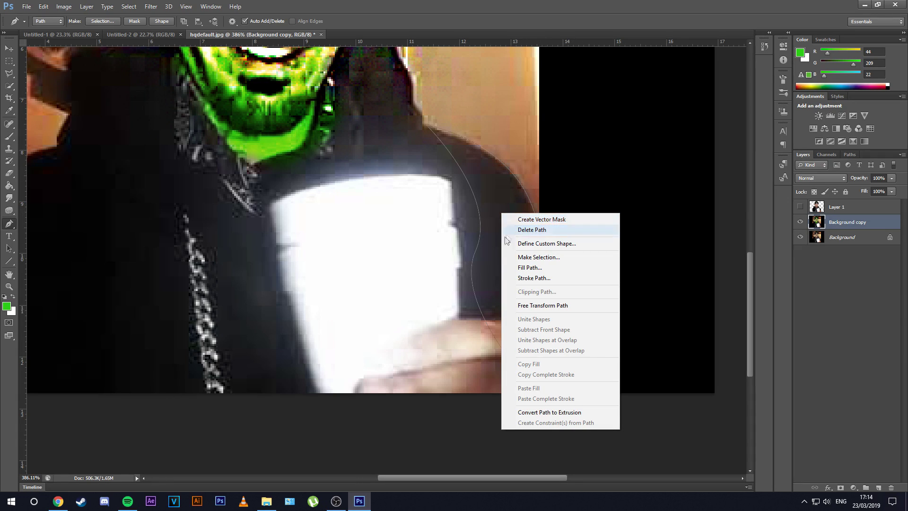
{"action": "left_click", "coordinate": [528, 256]}
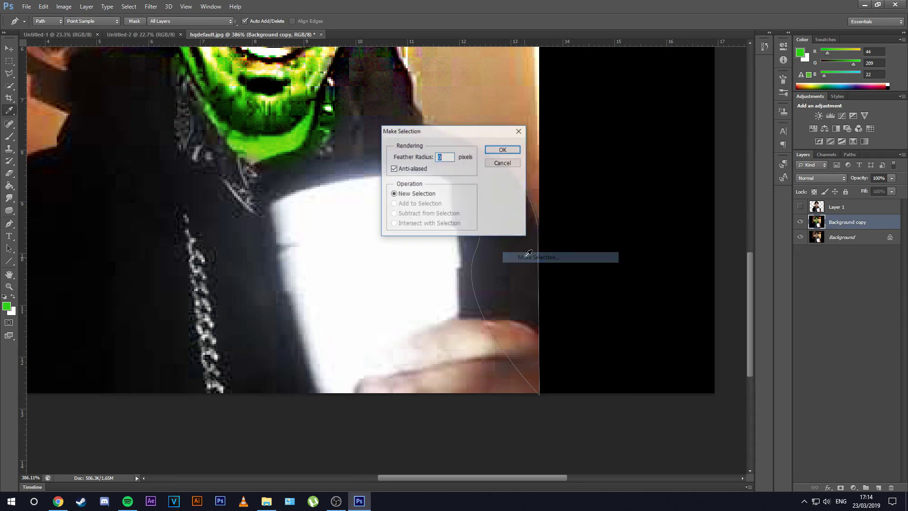
{"action": "left_click", "coordinate": [503, 150]}
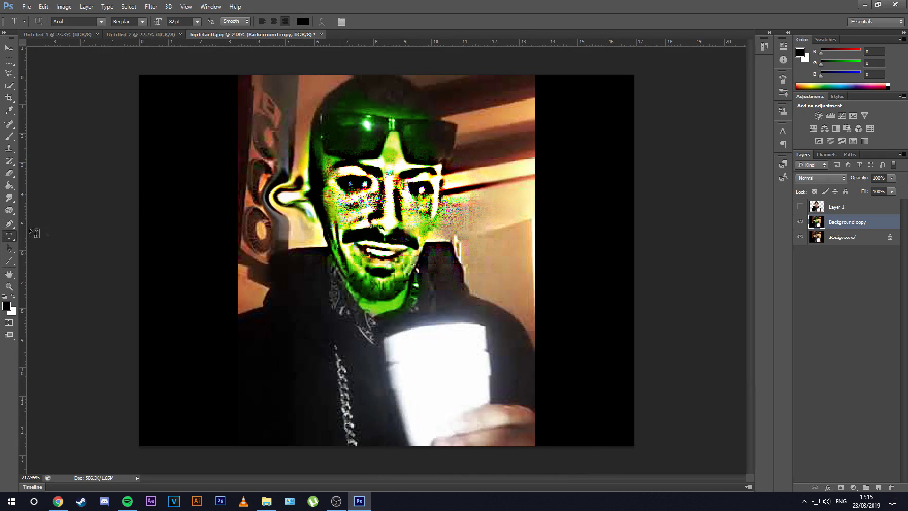
- Look through the Type tool's fonts, and place the text "You was at my swamp" in 41 pt Arial across the sunglasses
{"action": "left_click", "coordinate": [100, 21]}
{"action": "scroll", "coordinate": [146, 195], "scroll_direction": "down", "scroll_amount": 10}
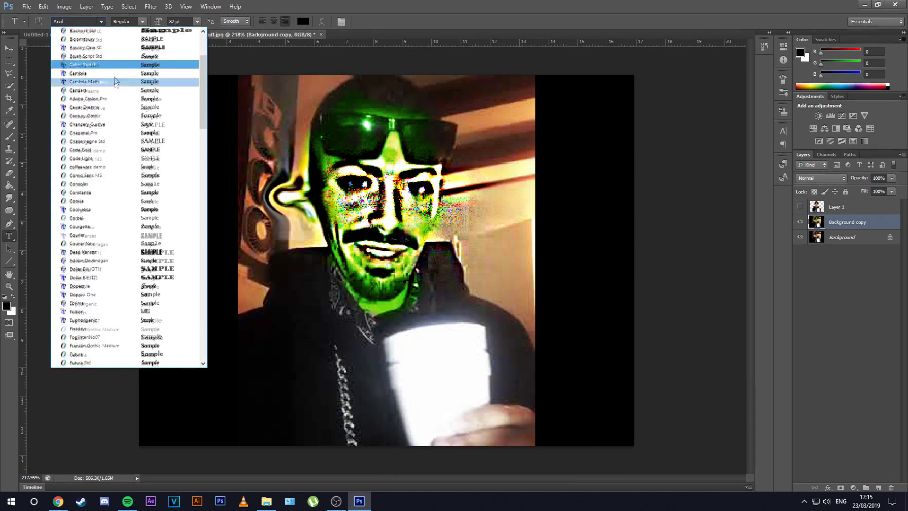
{"action": "scroll", "coordinate": [147, 195], "scroll_direction": "up", "scroll_amount": 5}
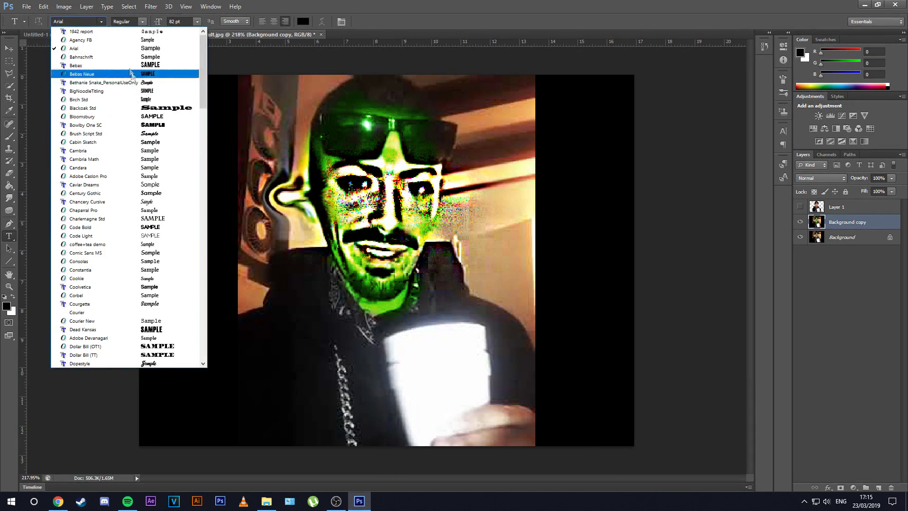
{"action": "mouse_move", "coordinate": [203, 81]}
{"action": "left_mouse_down"}
{"action": "mouse_move", "coordinate": [209, 312]}
{"action": "mouse_move", "coordinate": [207, 78]}
{"action": "left_mouse_up"}
{"action": "left_click", "coordinate": [497, 150]}
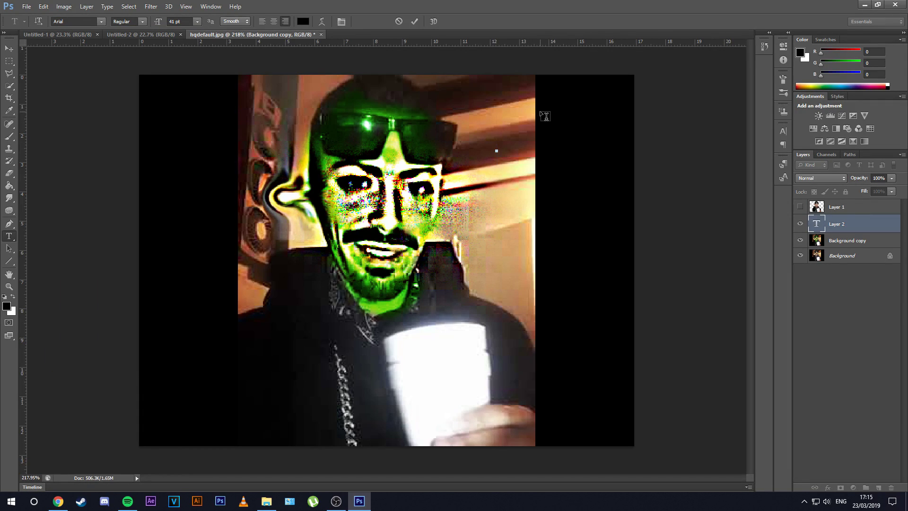
{"action": "type", "text": "You"}
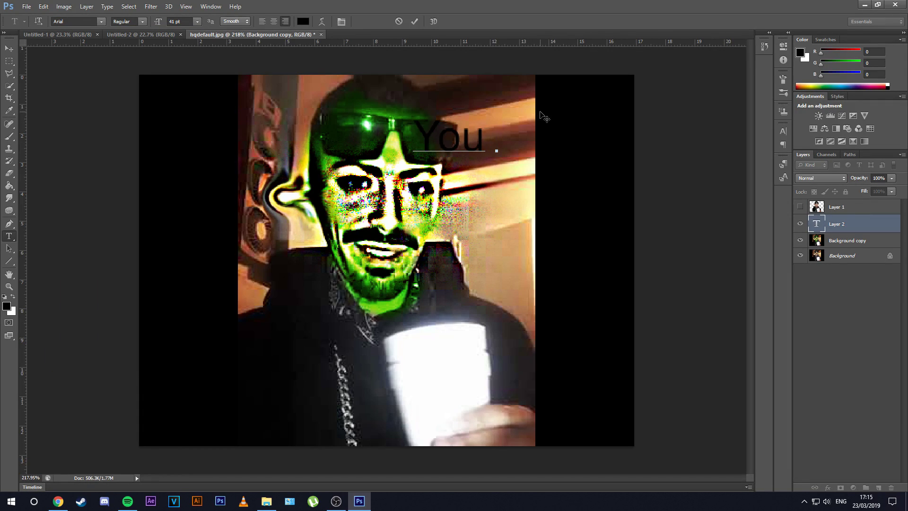
{"action": "type", "text": " was"}
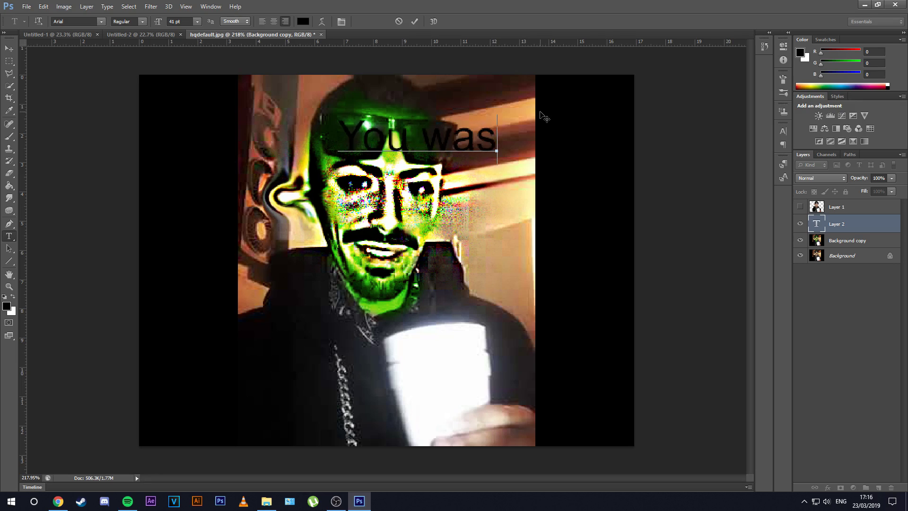
{"action": "type", "text": " at my "}
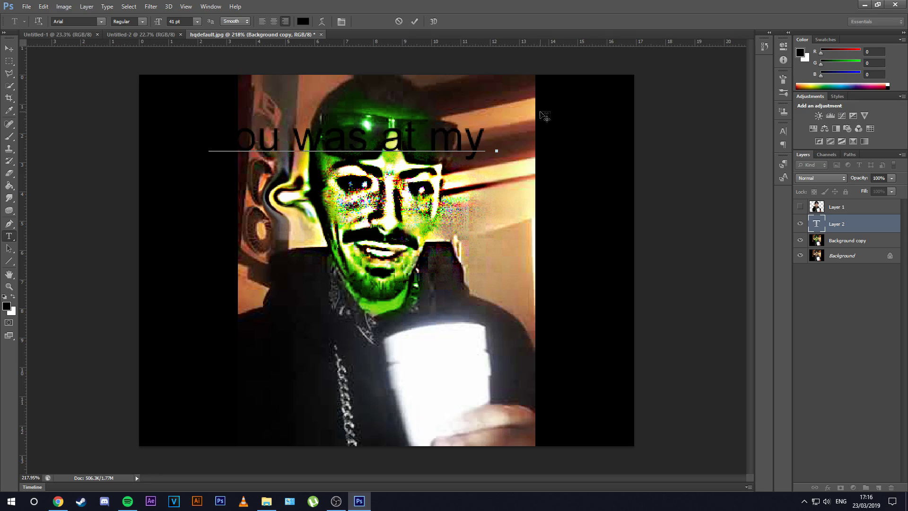
{"action": "type", "text": "swamp"}
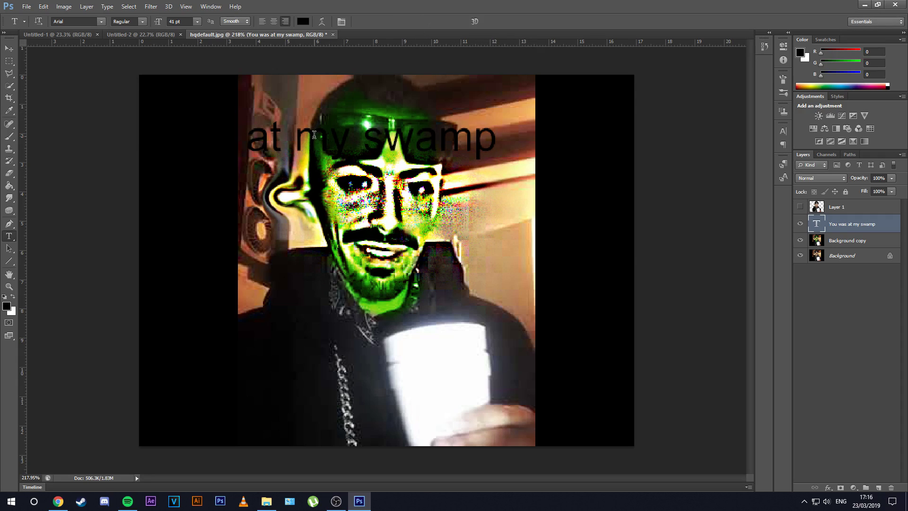
{"action": "left_click_drag", "start_coordinate": [351, 175], "coordinate": [432, 172]}
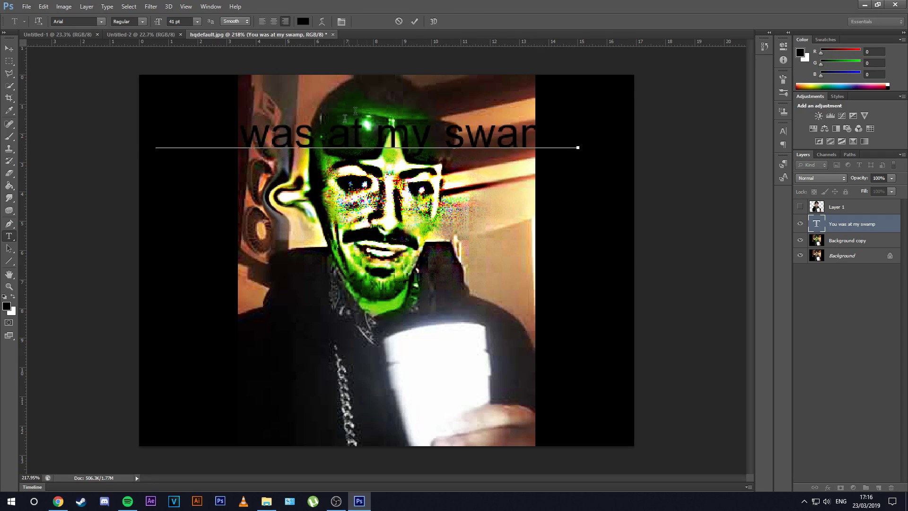
- Change the colour of the whole text to dark green, and commit the text edit
{"action": "left_click", "coordinate": [410, 136]}
{"action": "key", "text": "ctrl+a"}
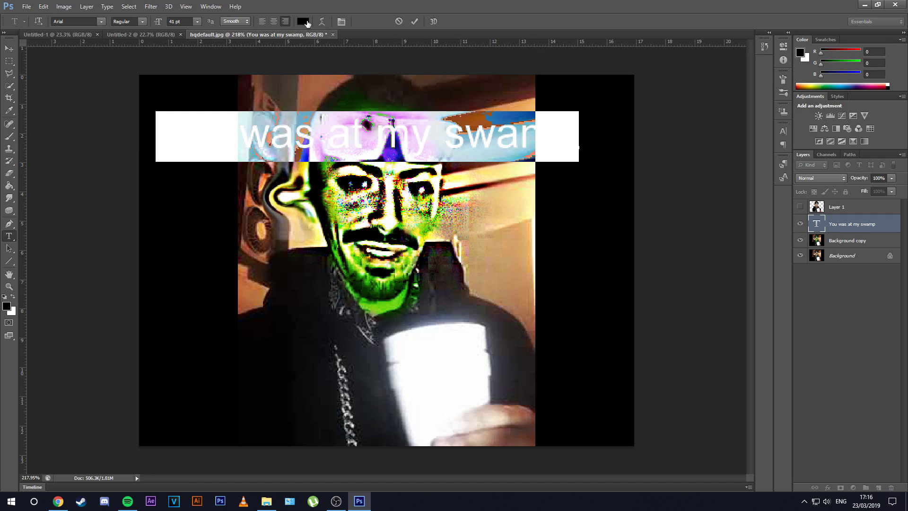
{"action": "left_click", "coordinate": [303, 21]}
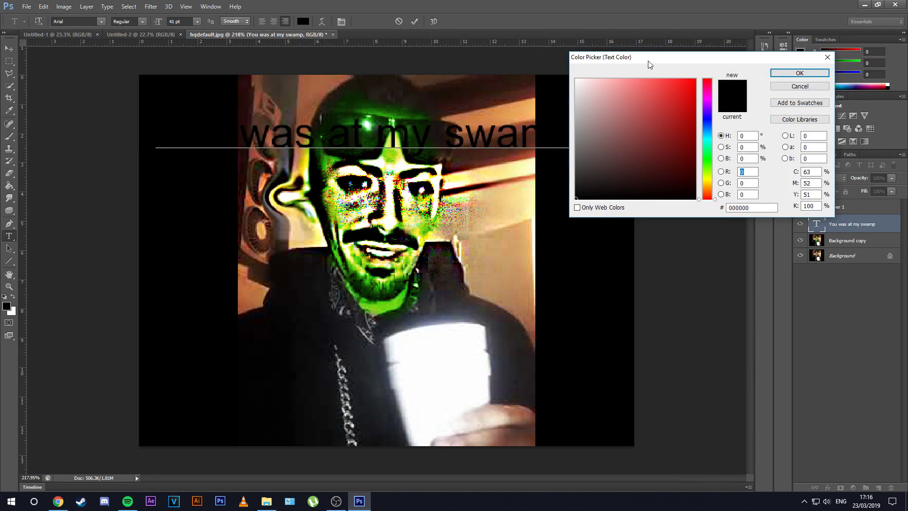
{"action": "type", "text": "255"}
{"action": "left_click", "coordinate": [388, 207]}
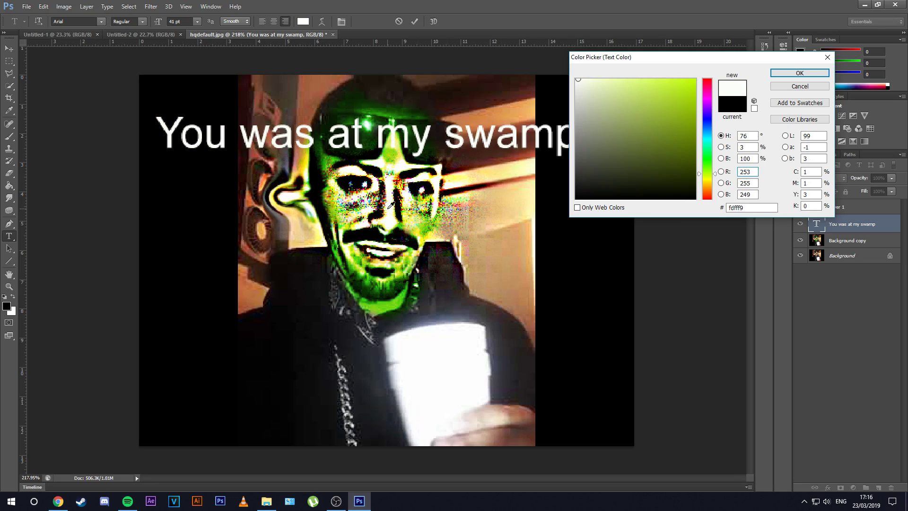
{"action": "left_click", "coordinate": [400, 152]}
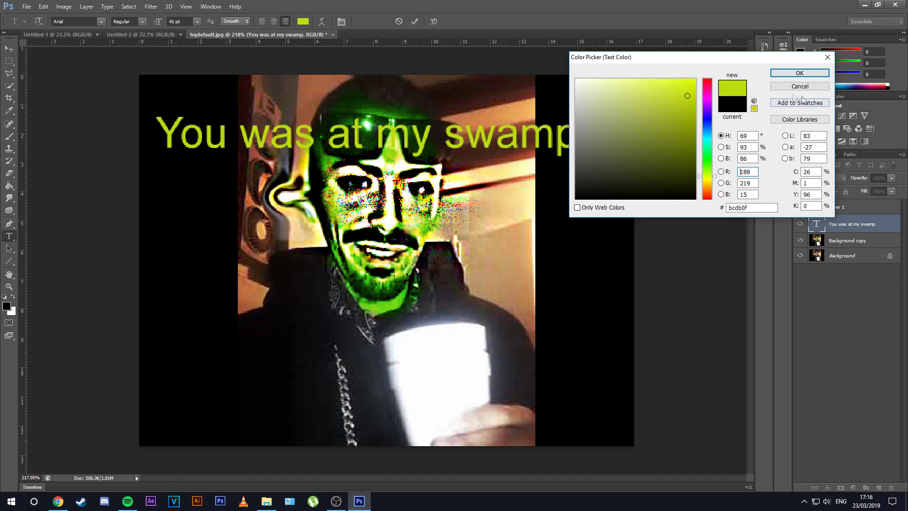
{"action": "left_click_drag", "start_coordinate": [708, 160], "coordinate": [708, 165]}
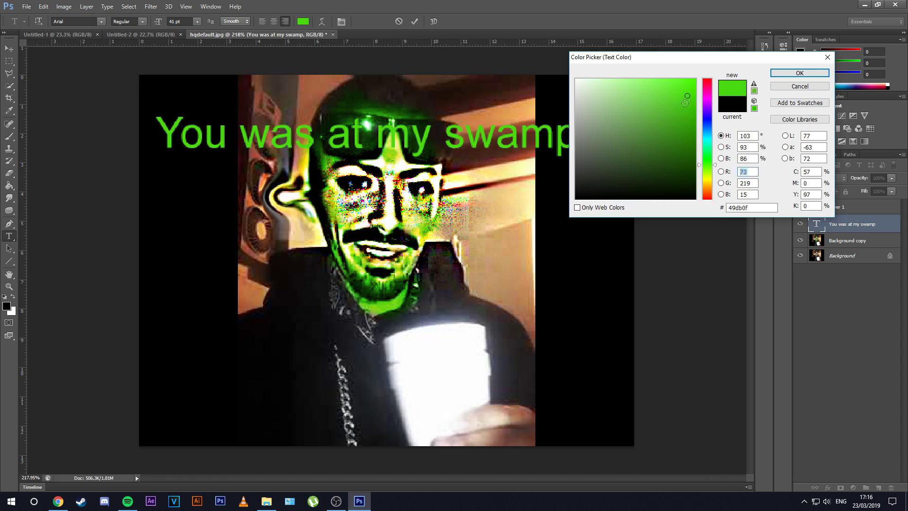
{"action": "left_click", "coordinate": [696, 80]}
{"action": "left_click", "coordinate": [672, 106]}
{"action": "left_click", "coordinate": [679, 120]}
{"action": "left_click", "coordinate": [800, 72]}
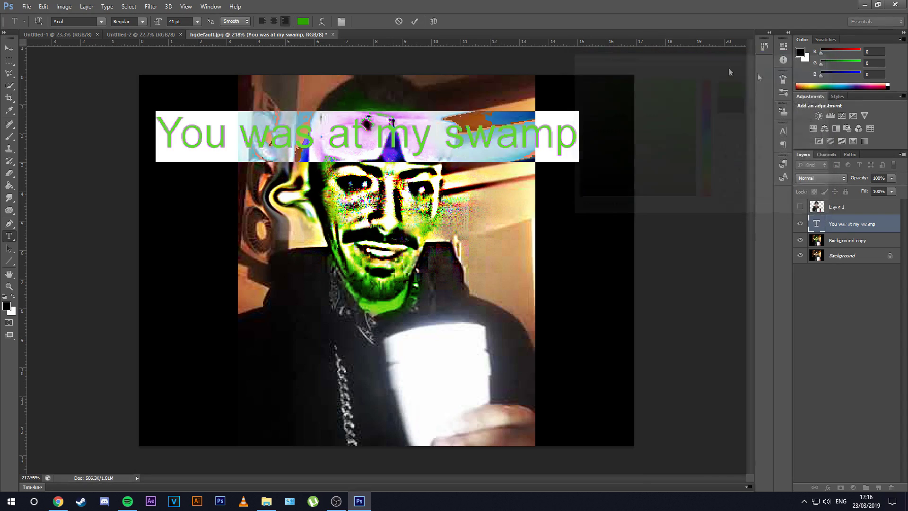
{"action": "left_click", "coordinate": [415, 21]}
- Move the text up to the upper edge of the photo with Free Transform
{"action": "key", "text": "ctrl+t"}
{"action": "left_click_drag", "start_coordinate": [467, 144], "coordinate": [467, 114]}
{"action": "left_click", "coordinate": [475, 21]}
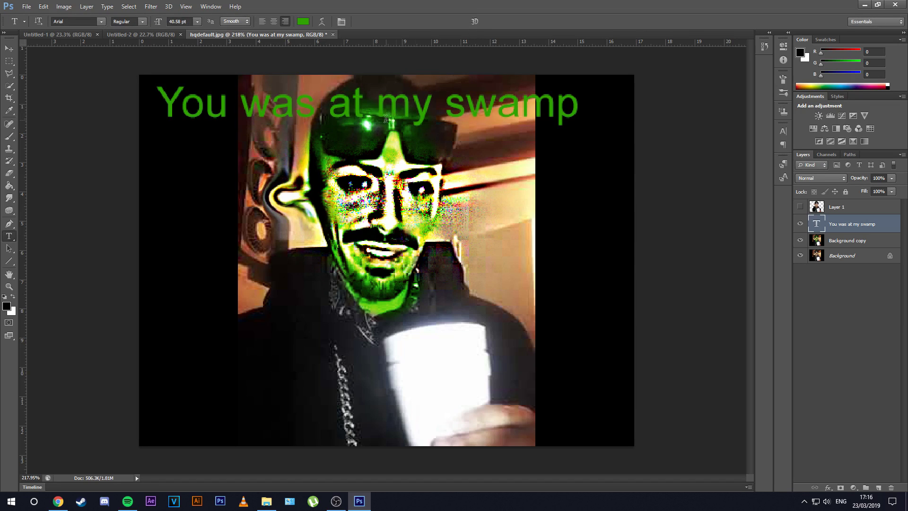
- Move the text down across the chest and cup with Free Transform, scaling it down and back to 100%
{"action": "key", "text": "ctrl+t"}
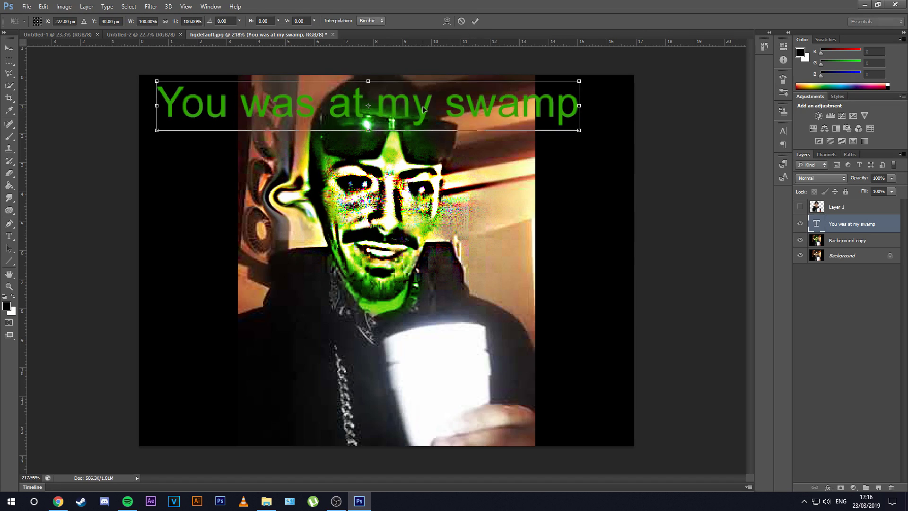
{"action": "left_click_drag", "start_coordinate": [422, 107], "coordinate": [467, 336]}
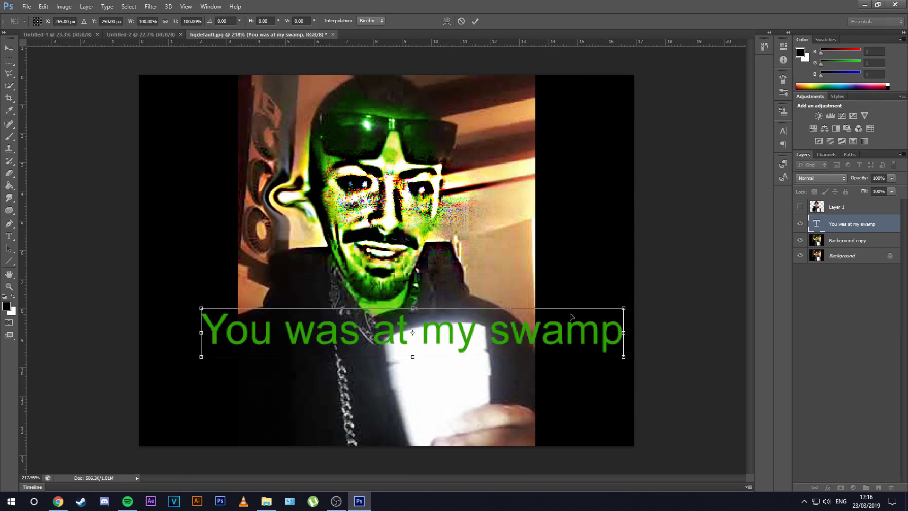
{"action": "left_click_drag", "start_coordinate": [540, 330], "coordinate": [522, 331]}
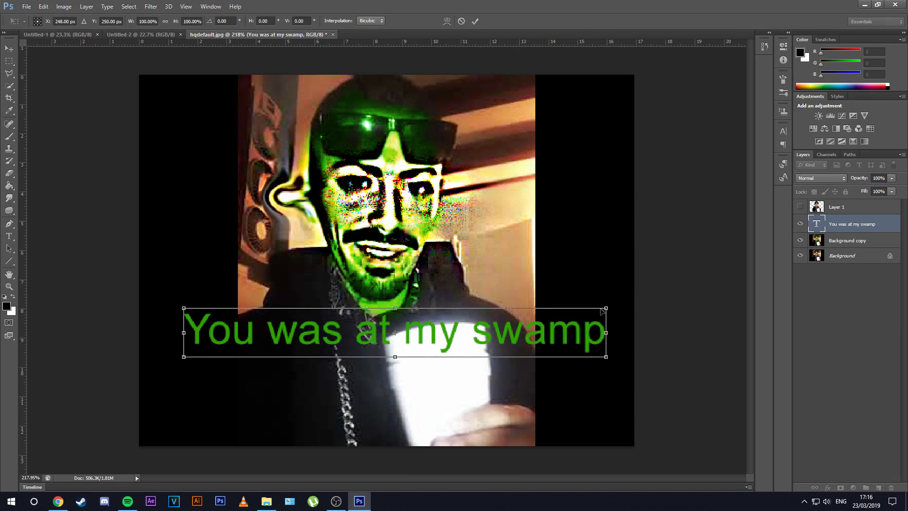
{"action": "left_click_drag", "start_coordinate": [607, 308], "coordinate": [542, 299]}
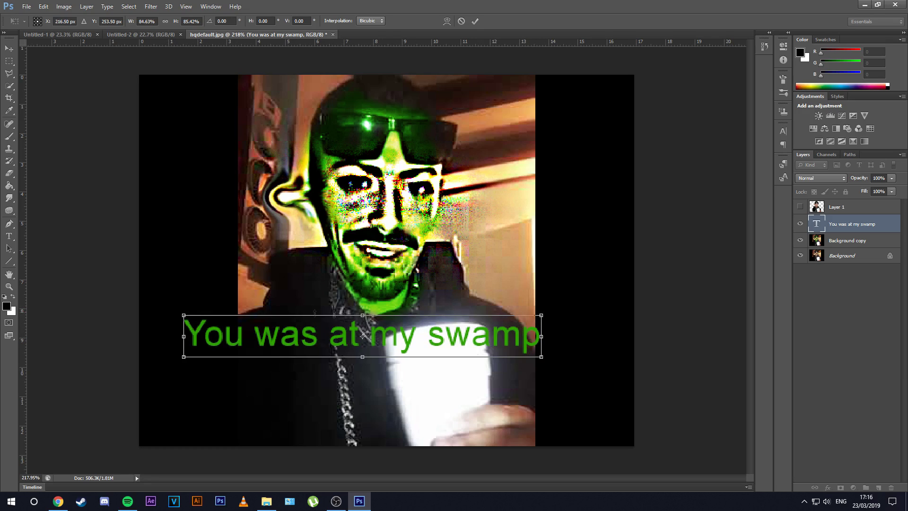
{"action": "left_click_drag", "start_coordinate": [540, 354], "coordinate": [576, 362]}
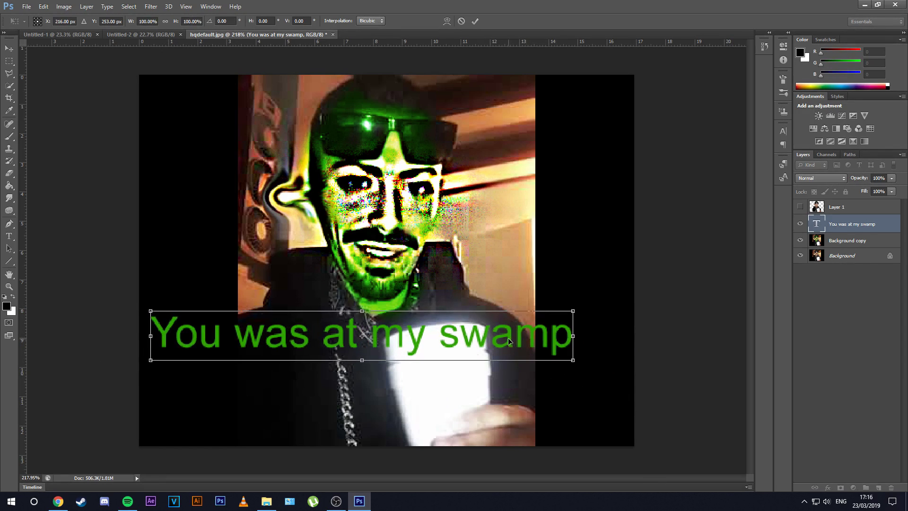
{"action": "left_click_drag", "start_coordinate": [510, 341], "coordinate": [527, 337]}
{"action": "key", "text": "Return"}
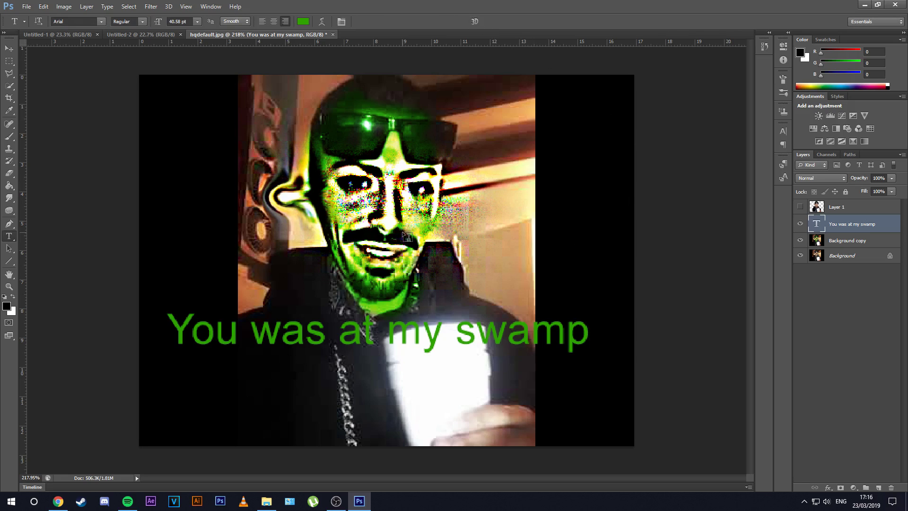
- Switch to the Move tool, start Save As with the Desktop as location, and open the list of file formats
{"action": "scroll", "coordinate": [408, 237], "scroll_direction": "down", "scroll_amount": 3}
{"action": "scroll", "coordinate": [401, 227], "scroll_direction": "up", "scroll_amount": 1}
{"action": "key", "text": "v"}
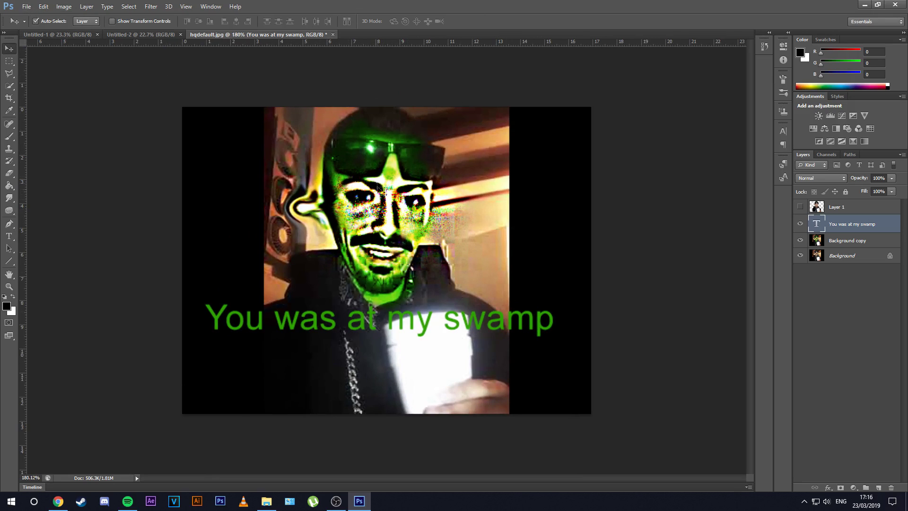
{"action": "left_click", "coordinate": [26, 6]}
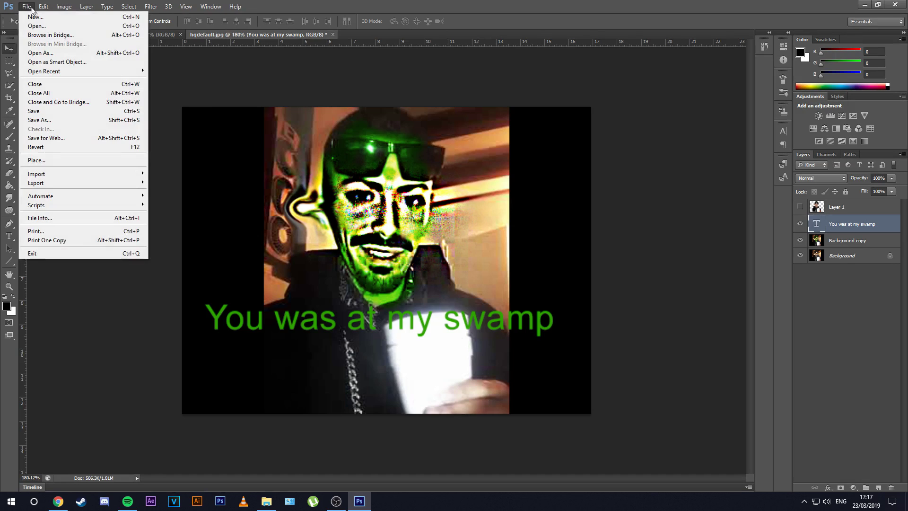
{"action": "left_click", "coordinate": [32, 123]}
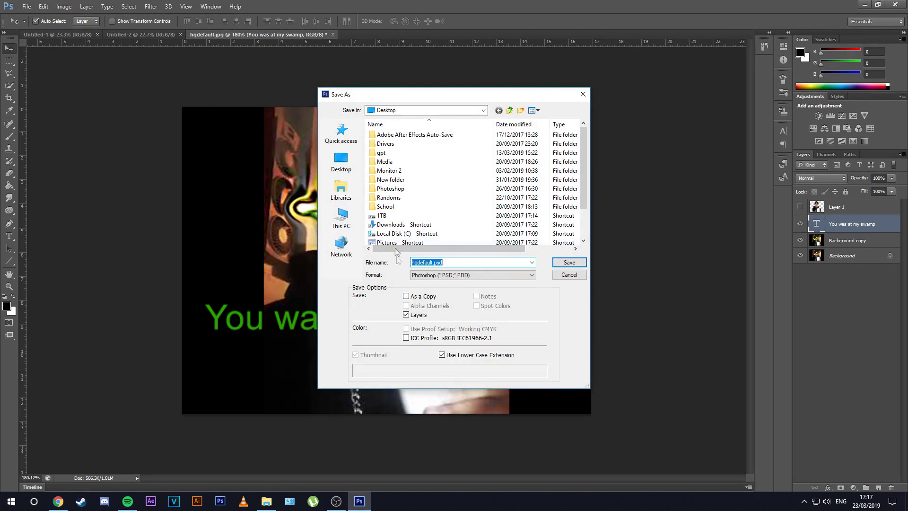
{"action": "left_click", "coordinate": [345, 169]}
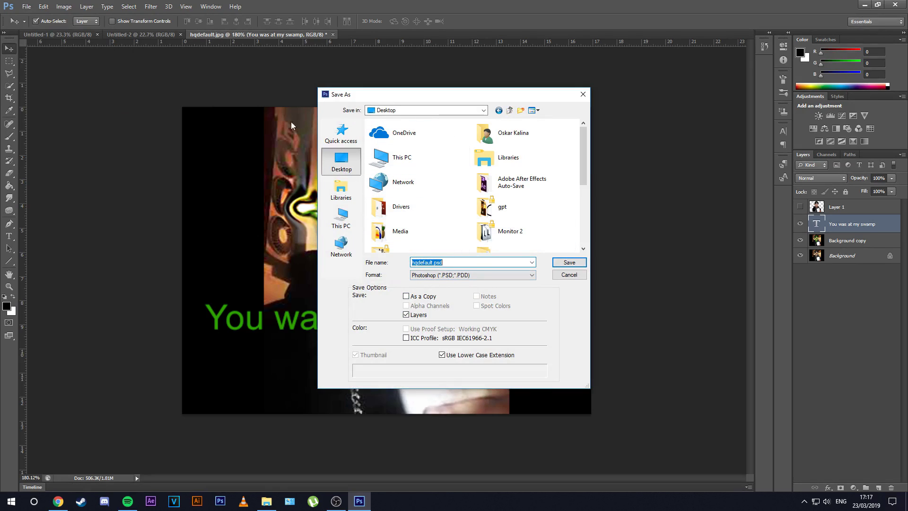
{"action": "left_click", "coordinate": [438, 278]}
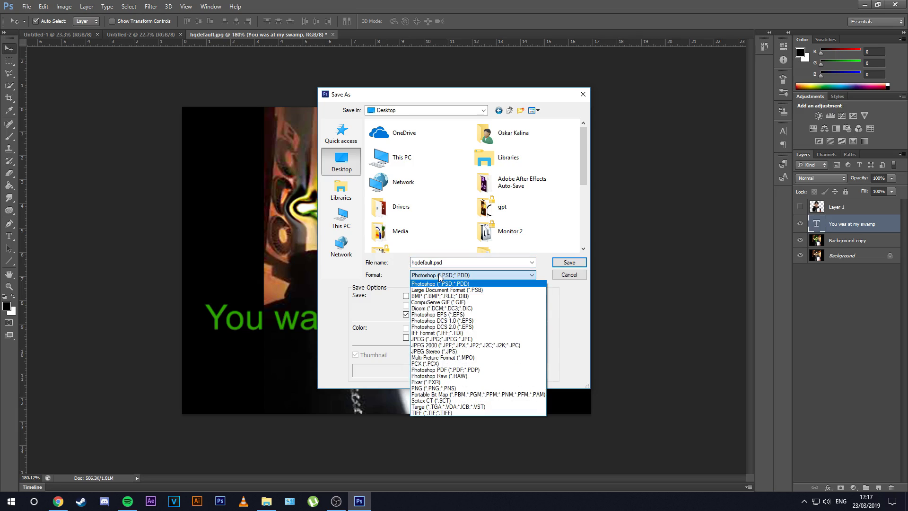